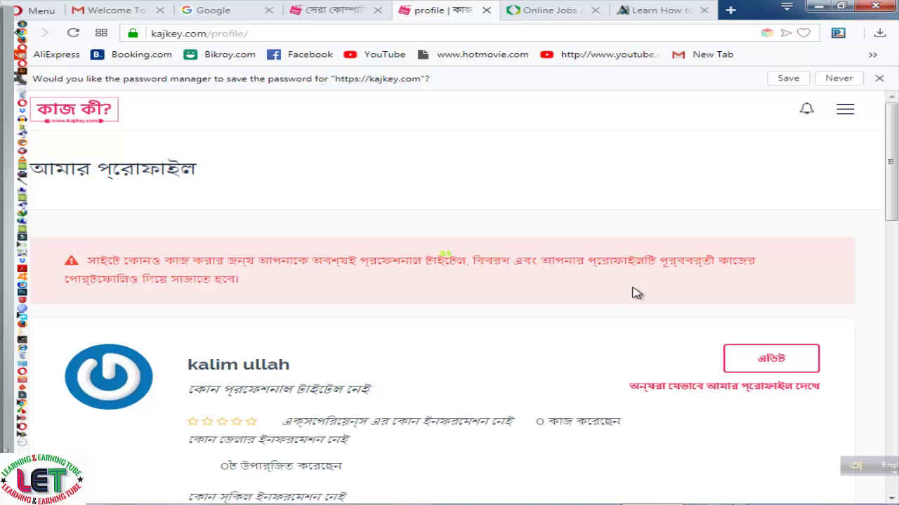
pyautogui.scroll(-3, 632, 294)
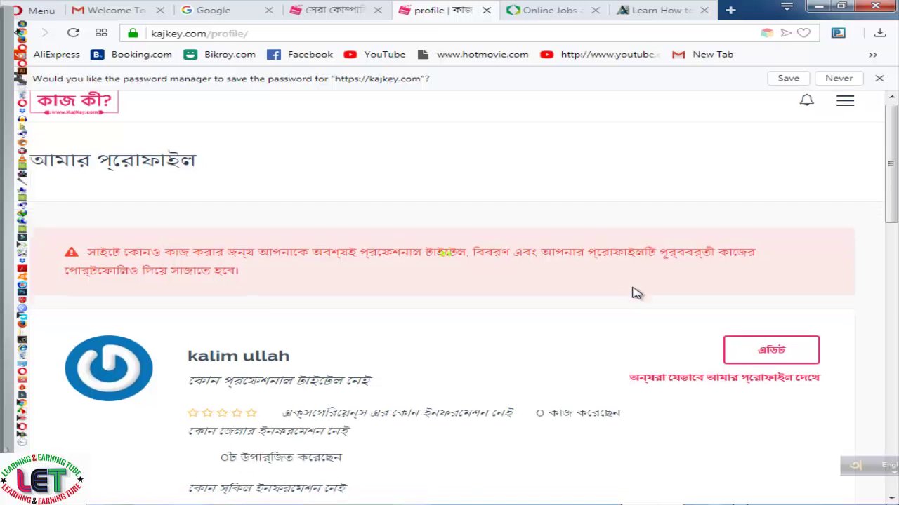
pyautogui.scroll(-2, 632, 293)
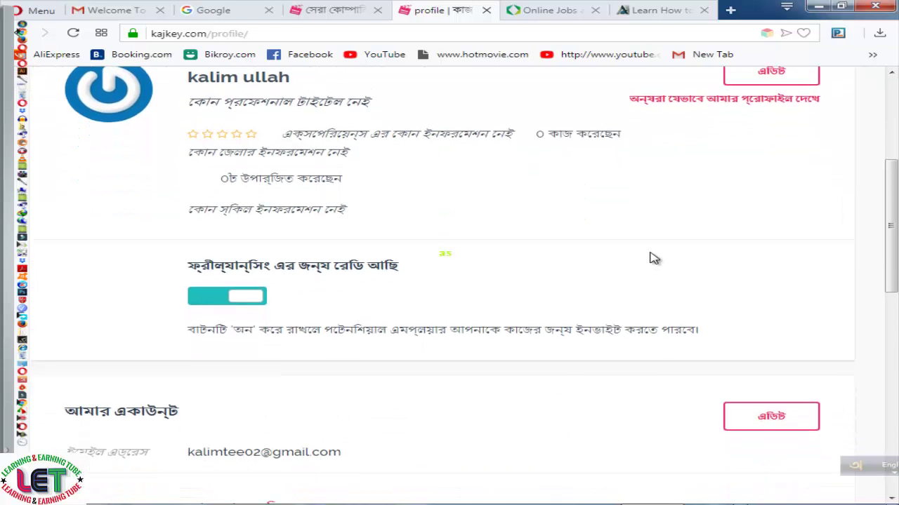
pyautogui.scroll(1, 653, 258)
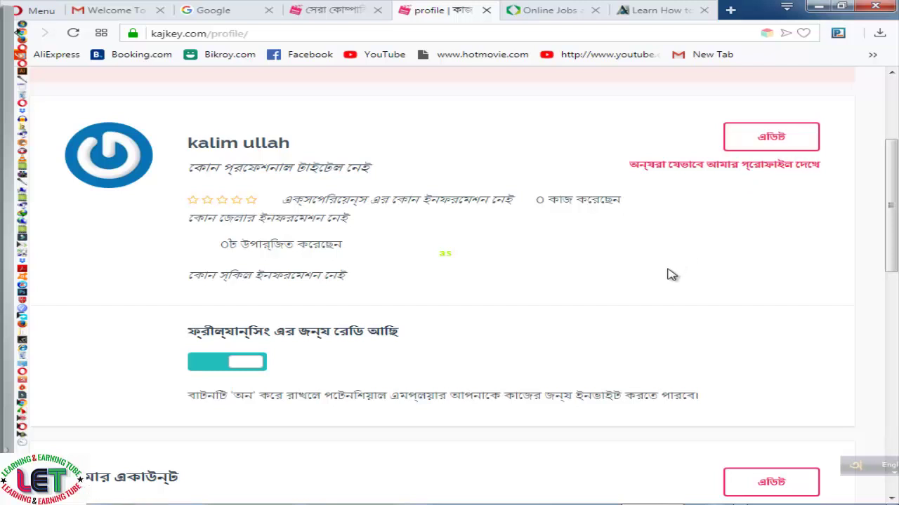
pyautogui.scroll(-2, 668, 275)
pyautogui.scroll(-2, 708, 254)
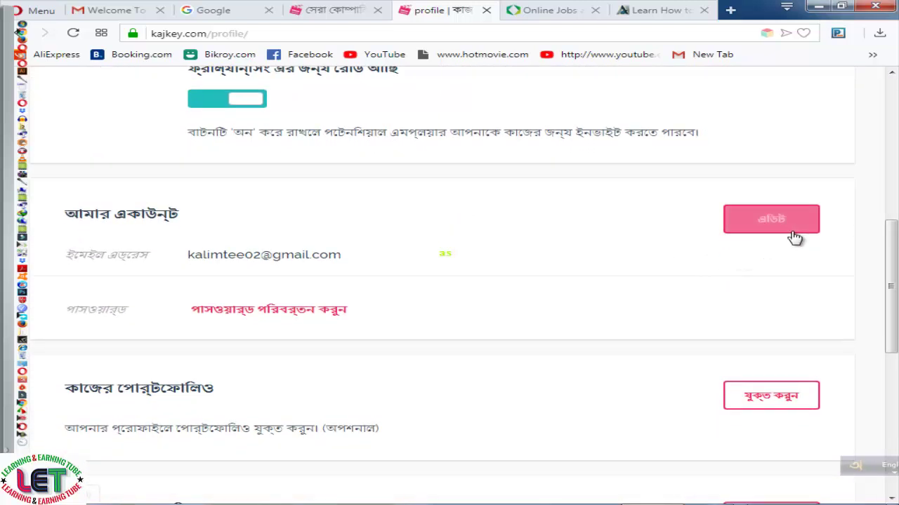
pyautogui.scroll(-1, 772, 263)
pyautogui.scroll(-1, 788, 256)
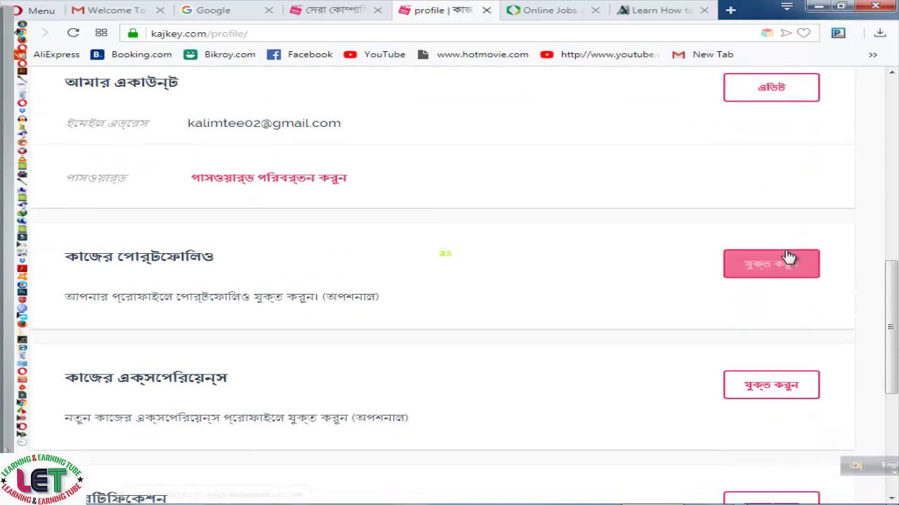
pyautogui.scroll(-1, 763, 307)
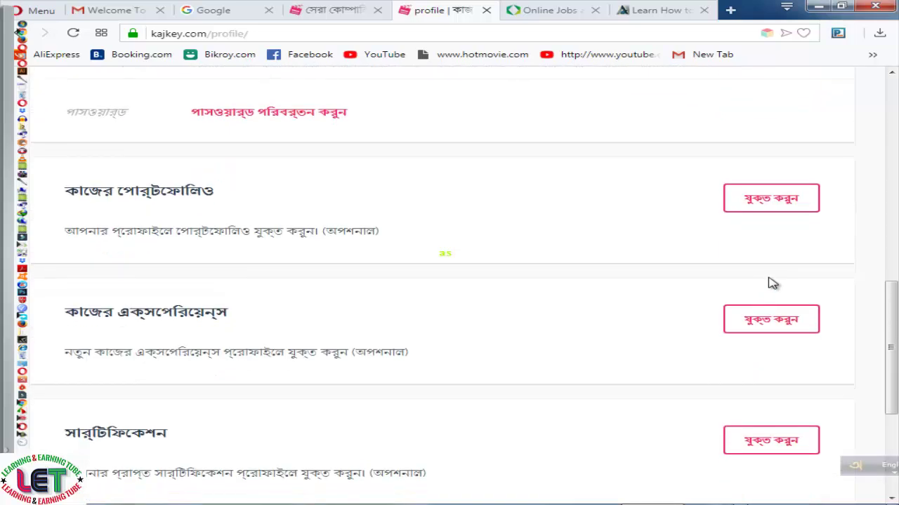
pyautogui.scroll(-1, 793, 265)
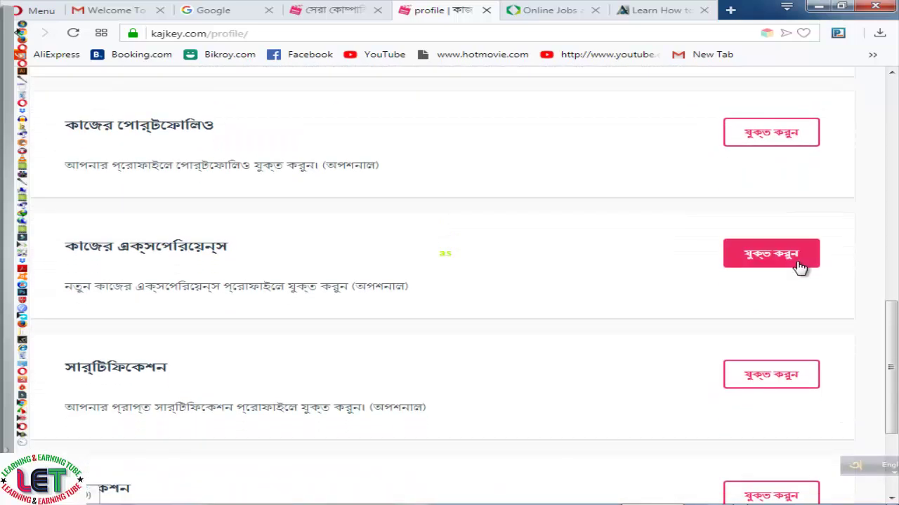
pyautogui.scroll(-1, 807, 275)
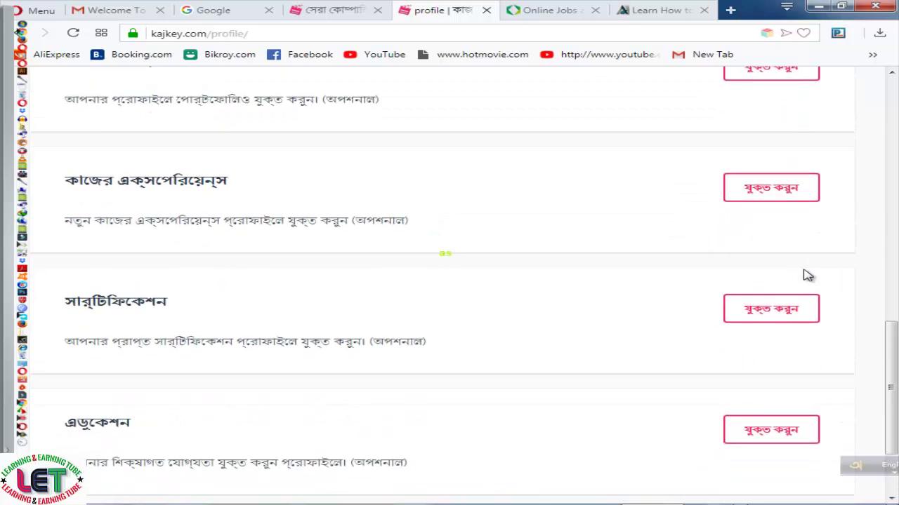
pyautogui.scroll(-2, 807, 275)
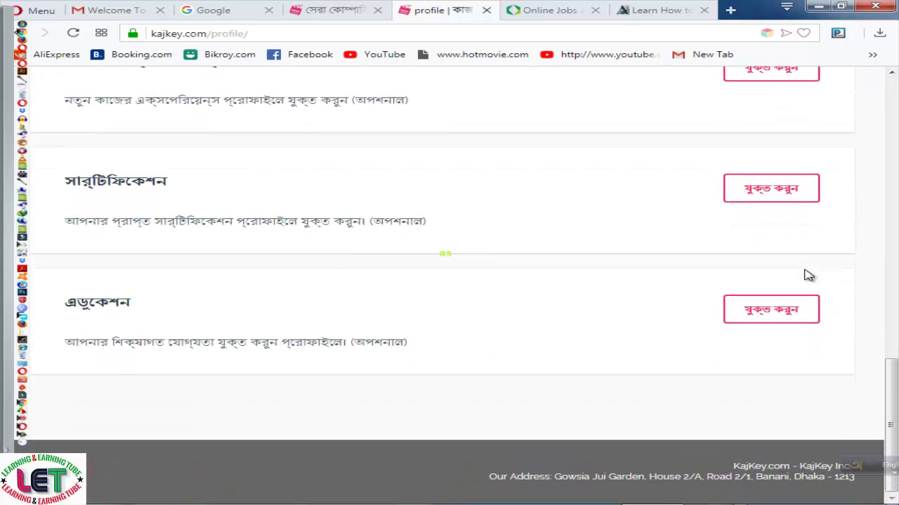
pyautogui.scroll(6, 807, 275)
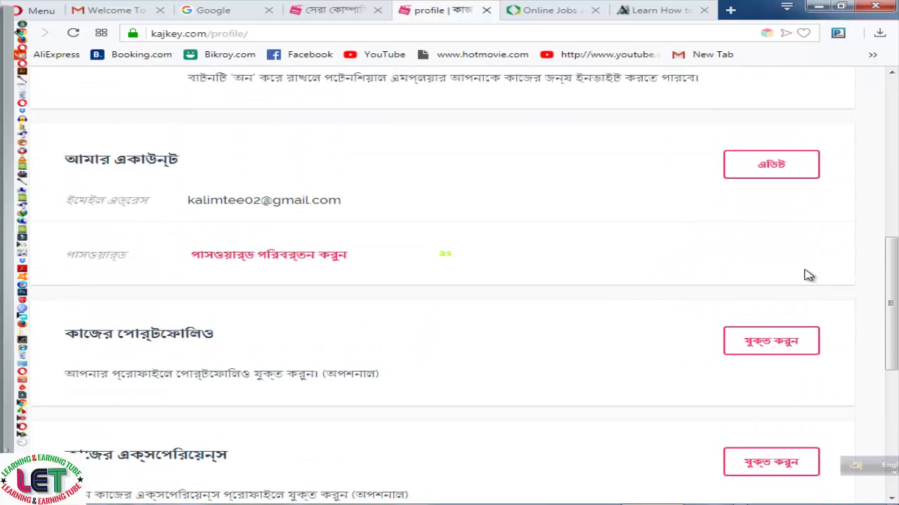
pyautogui.scroll(4, 808, 275)
pyautogui.scroll(2, 806, 274)
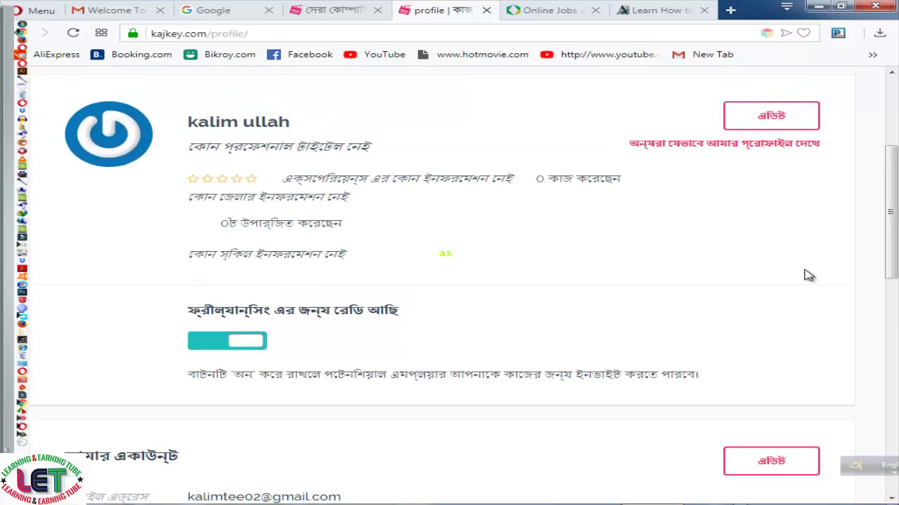
pyautogui.click(765, 217)
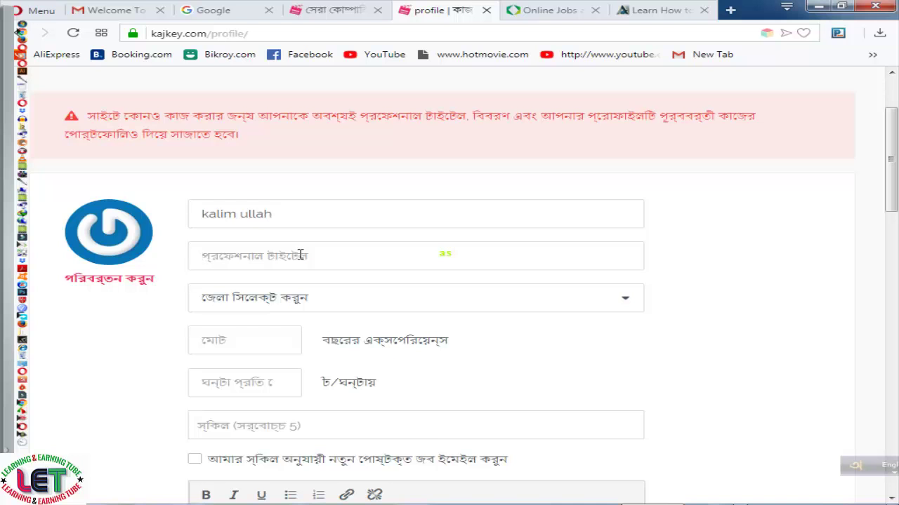
# Enter the professional title 'Graphic Desugner' and choose চট্টগ্রাম as the district
pyautogui.write('Gr')
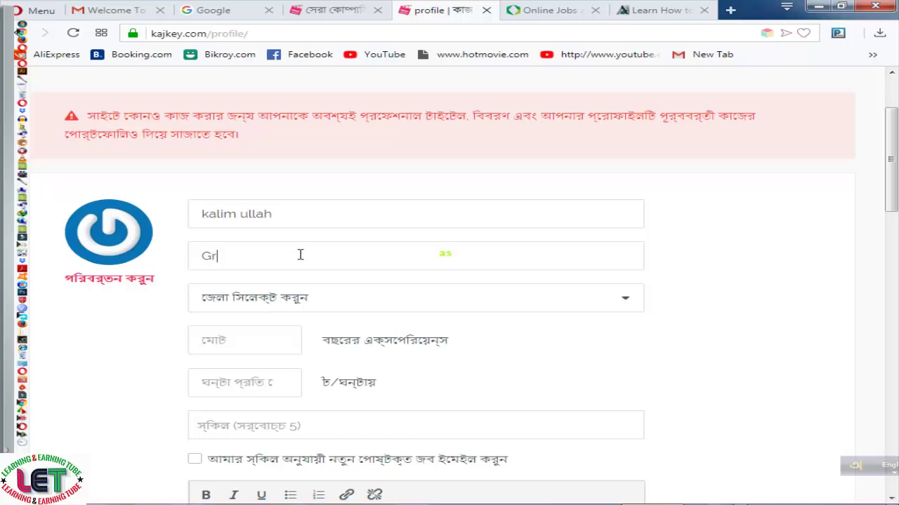
pyautogui.write('aphic Desugber')
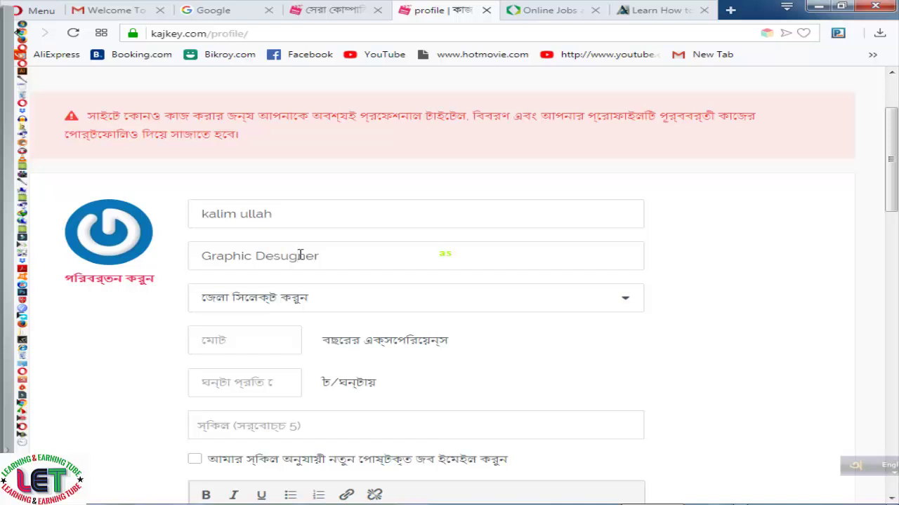
pyautogui.press('Tab')
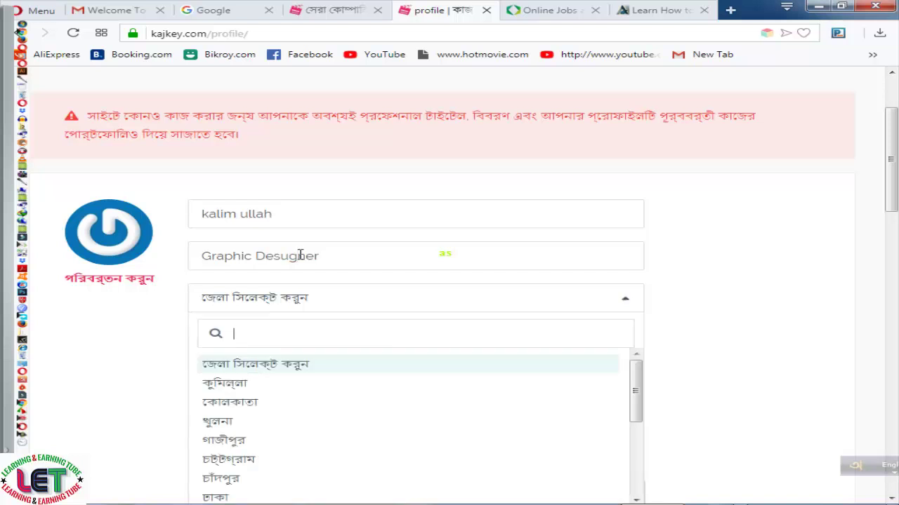
pyautogui.scroll(-1, 300, 255)
pyautogui.scroll(-2, 300, 256)
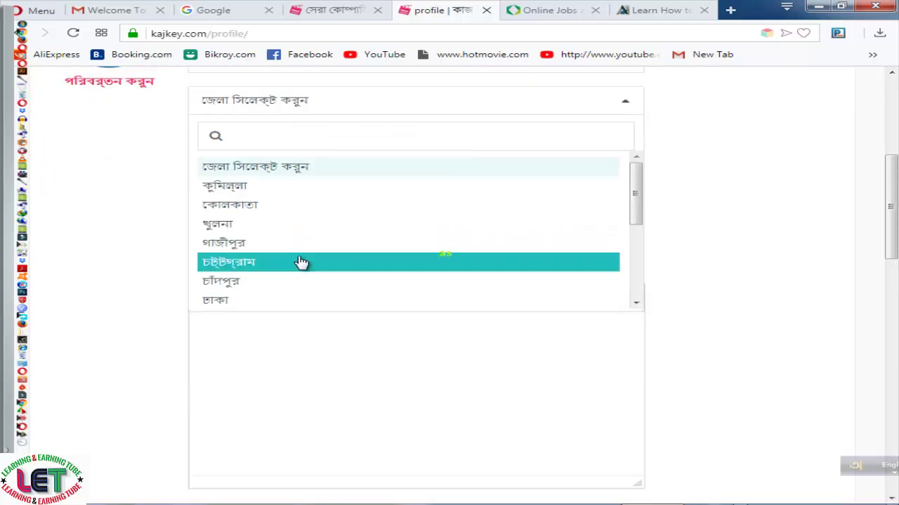
pyautogui.click(255, 265)
pyautogui.scroll(1, 379, 205)
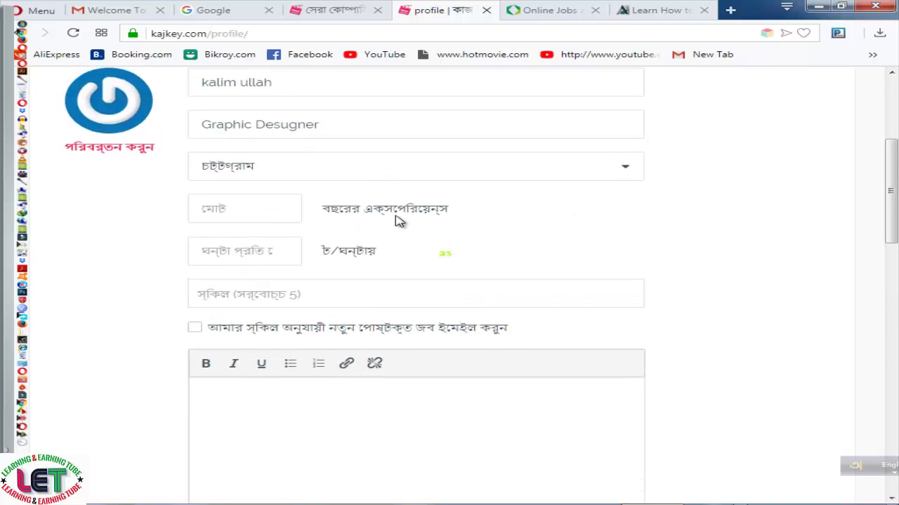
# Set years of experience to 3
pyautogui.click(230, 209)
pyautogui.click(280, 207)
pyautogui.click(279, 207)
pyautogui.click(279, 207)
# Set the hourly rate to 300
pyautogui.click(275, 247)
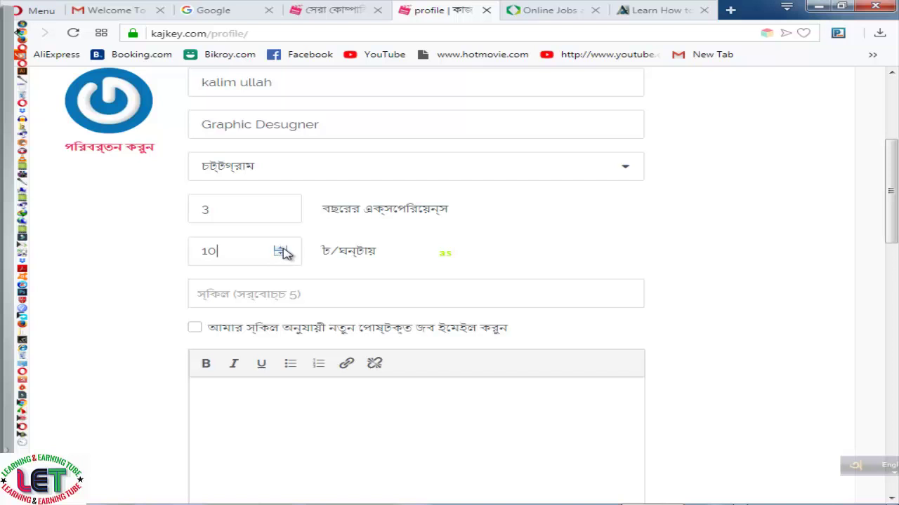
pyautogui.click(284, 257)
pyautogui.click(283, 257)
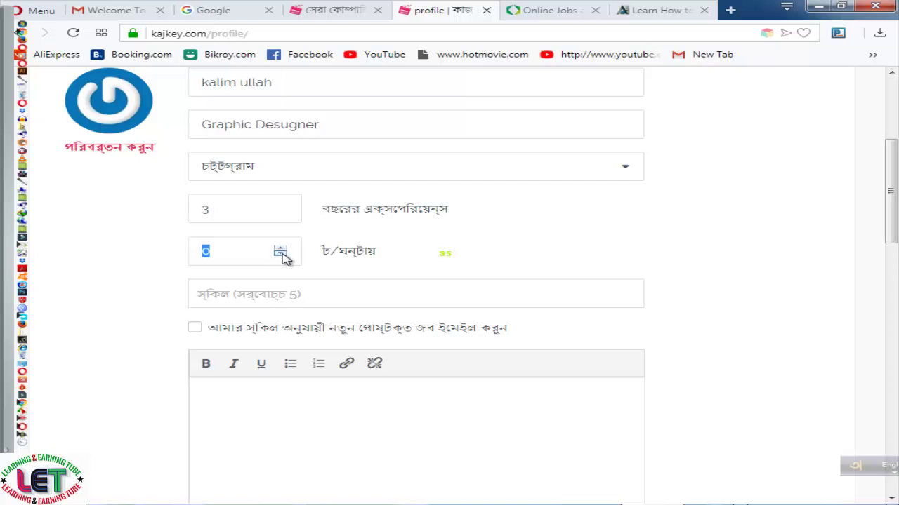
pyautogui.click(138, 262)
pyautogui.click(280, 247)
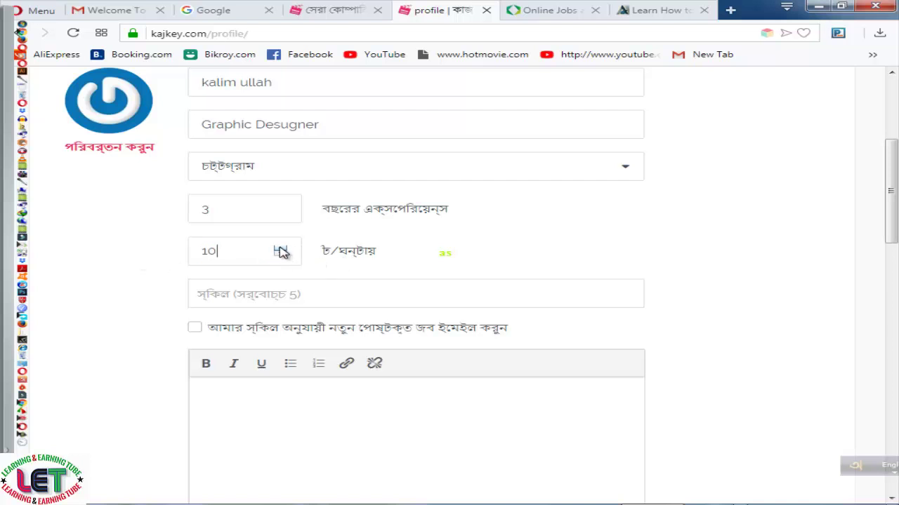
pyautogui.moveTo(280, 251); pyautogui.dragTo(280, 251)
pyautogui.click(280, 256)
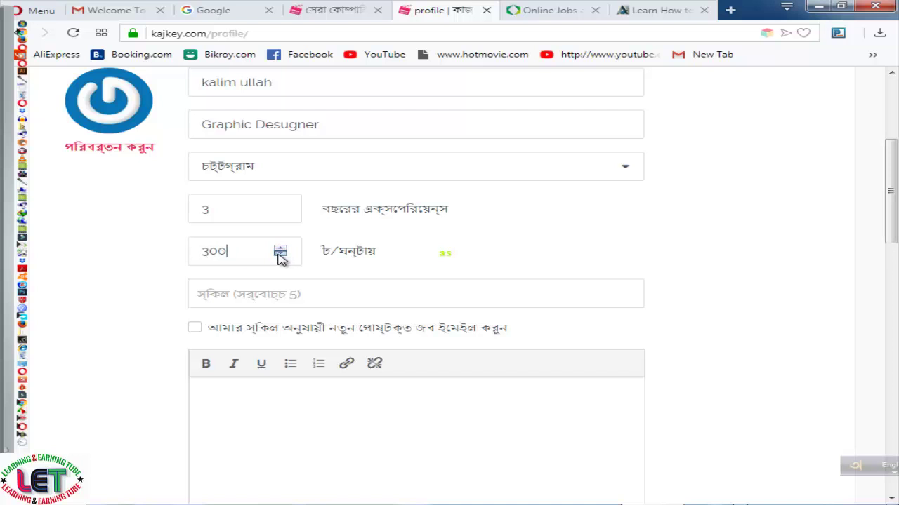
pyautogui.scroll(-1, 428, 264)
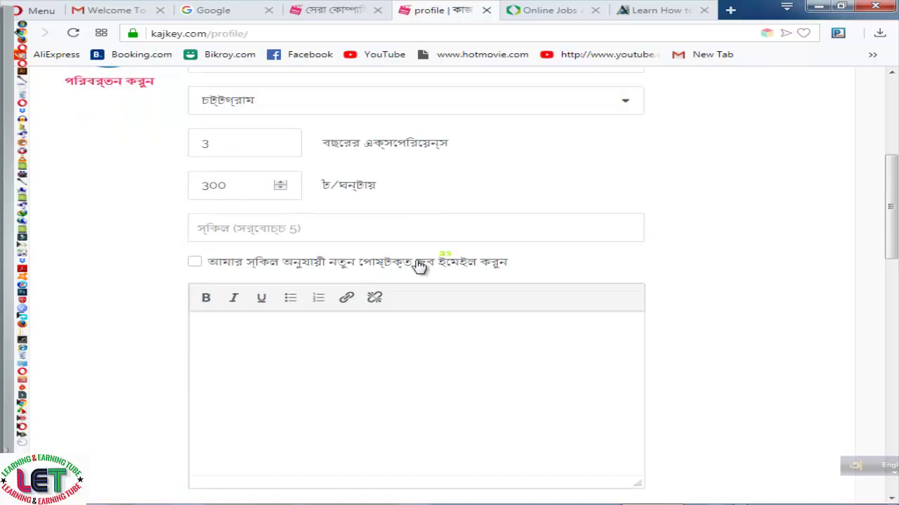
pyautogui.click(335, 231)
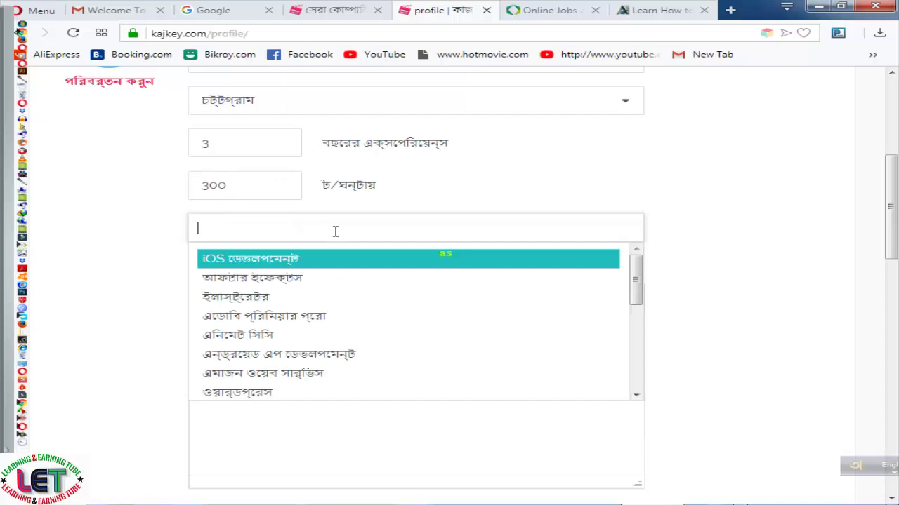
# Add রাইটিং (Writing) as a profile skill from the suggestions list
pyautogui.scroll(-5, 359, 307)
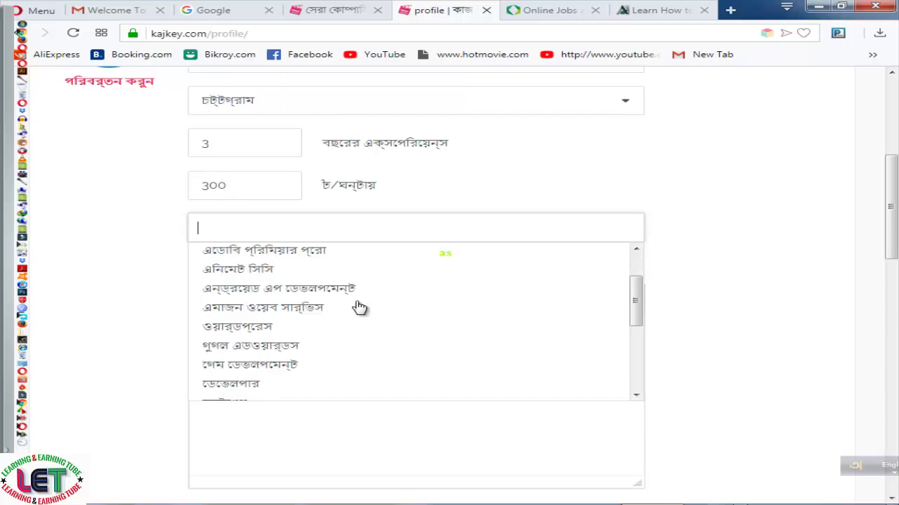
pyautogui.scroll(-2, 360, 307)
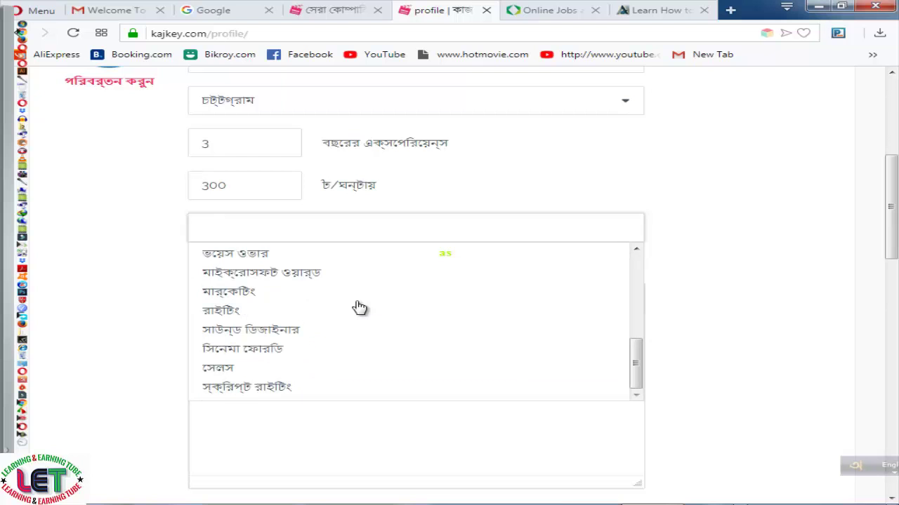
pyautogui.scroll(4, 360, 307)
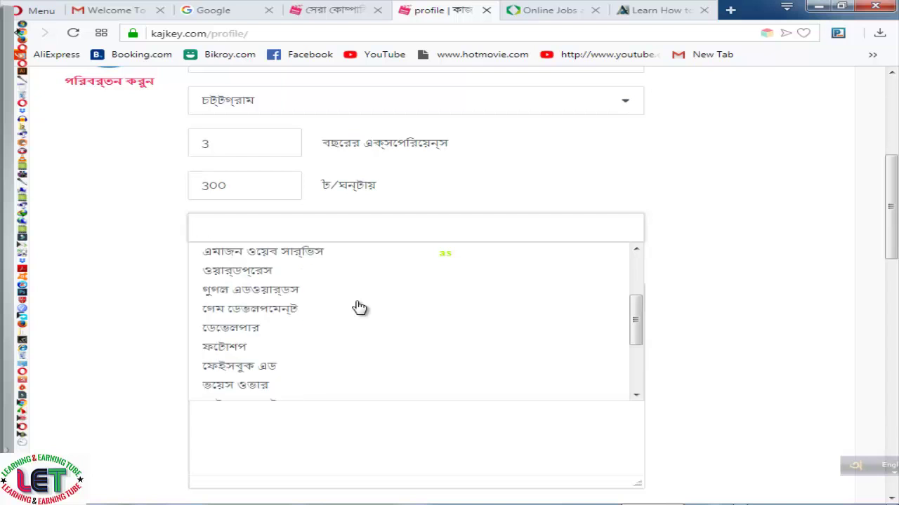
pyautogui.scroll(3, 359, 307)
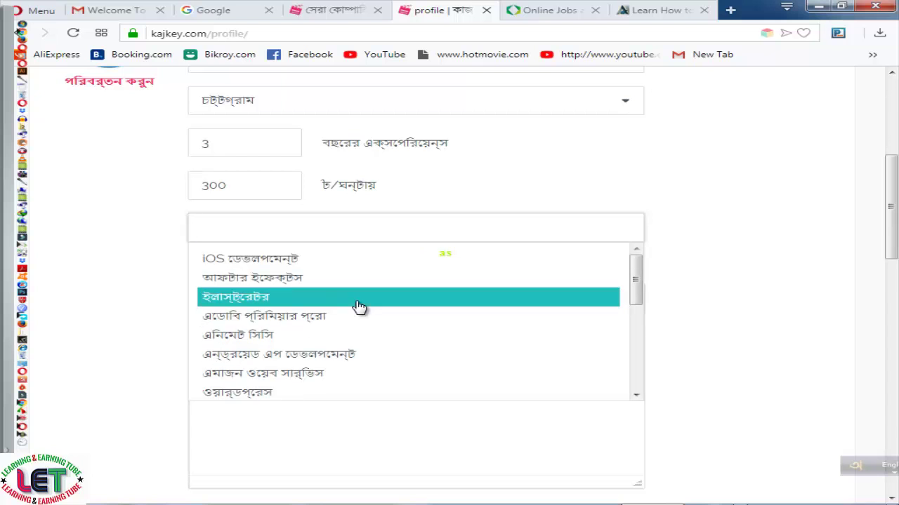
pyautogui.scroll(-2, 360, 307)
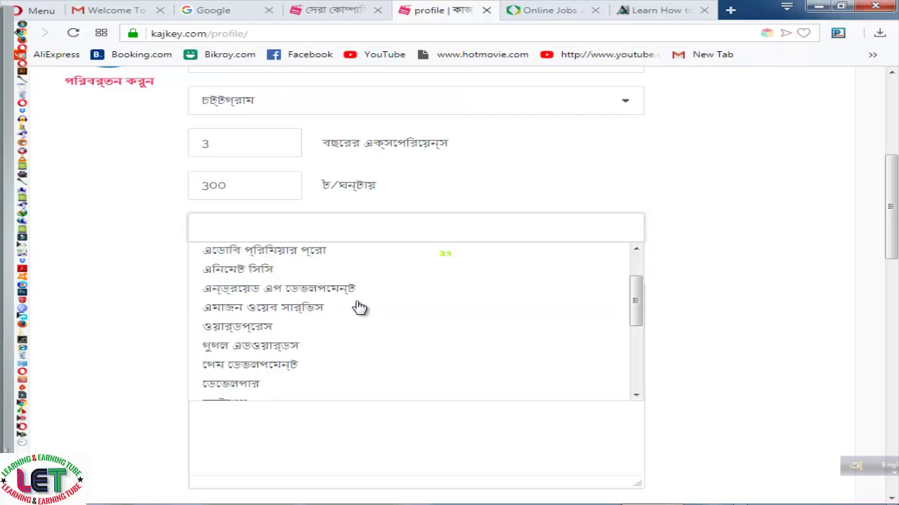
pyautogui.scroll(-2, 360, 307)
pyautogui.scroll(-2, 359, 307)
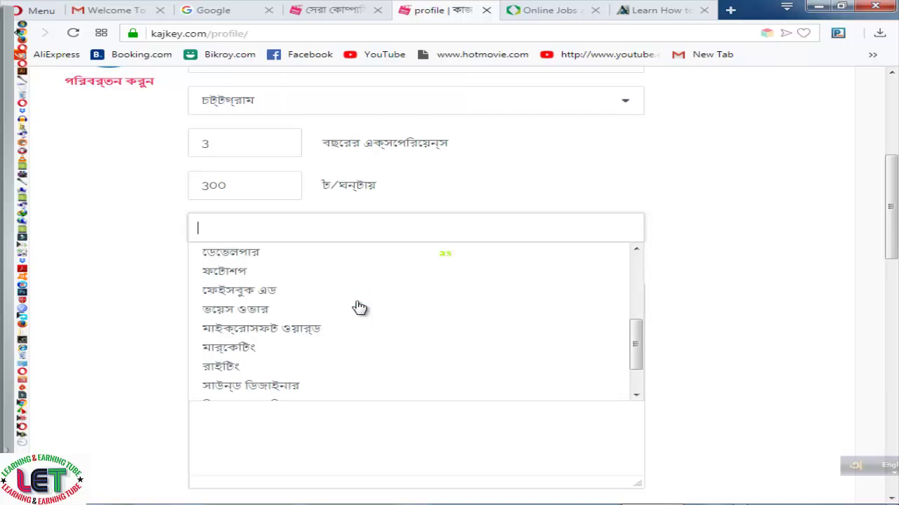
pyautogui.scroll(-2, 360, 307)
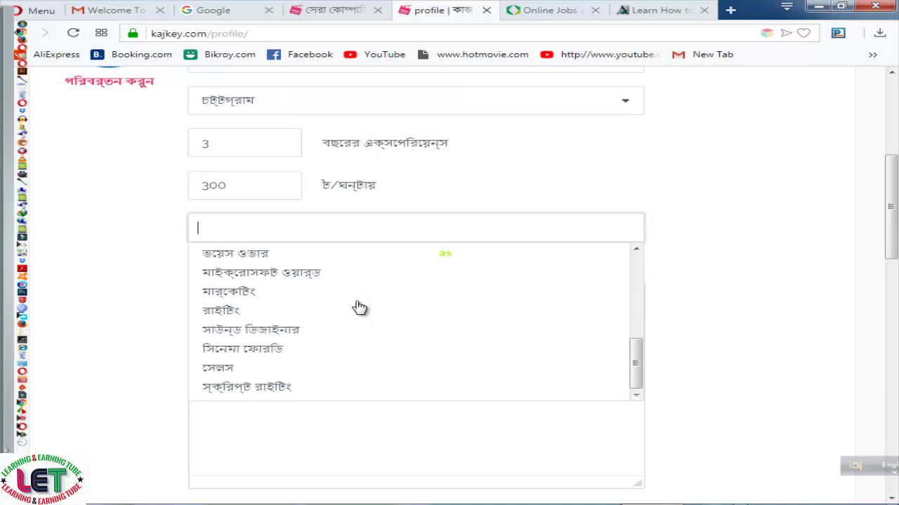
pyautogui.click(232, 310)
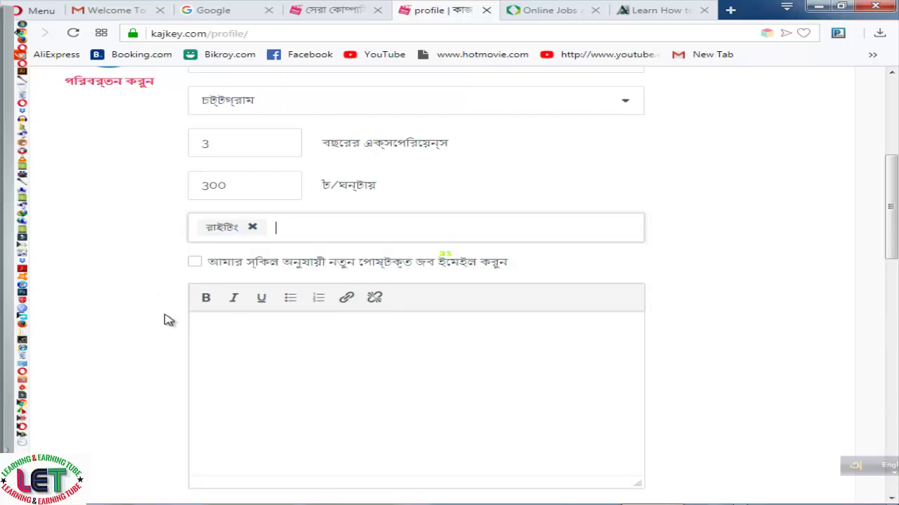
# Turn on e-mail alerts for new jobs matching the profile skills
pyautogui.click(195, 261)
pyautogui.scroll(-1, 382, 390)
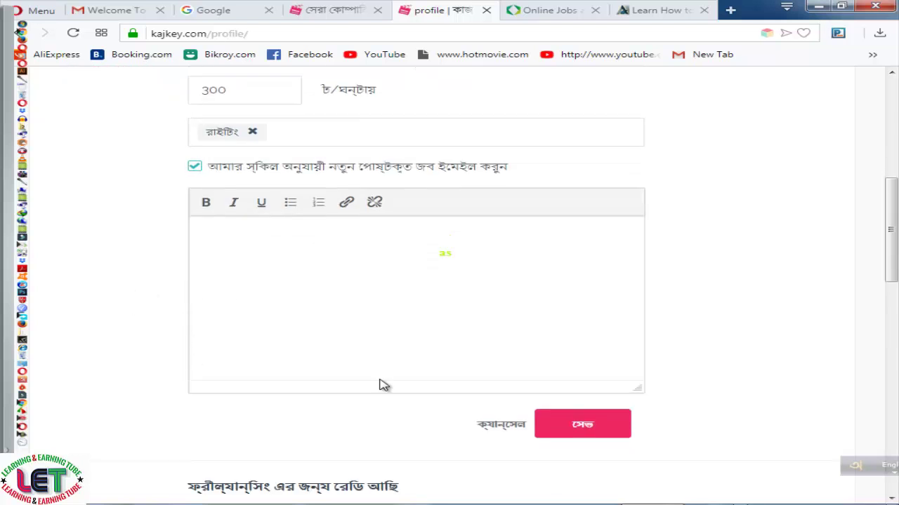
pyautogui.scroll(-2, 383, 387)
pyautogui.scroll(2, 345, 238)
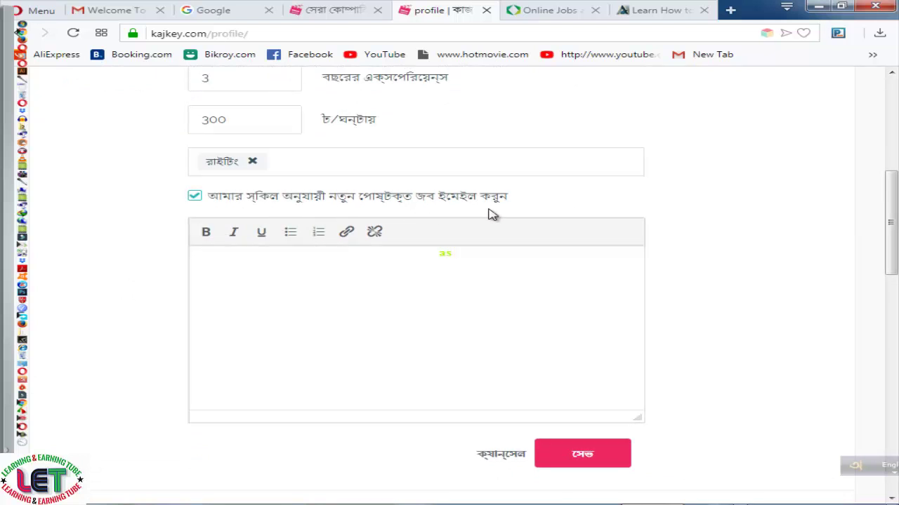
pyautogui.click(316, 278)
pyautogui.scroll(-2, 501, 340)
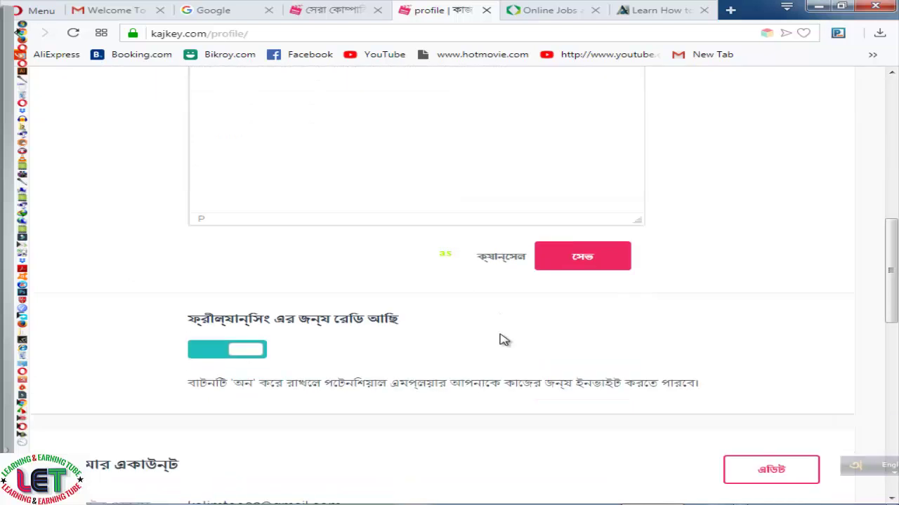
pyautogui.scroll(-1, 387, 251)
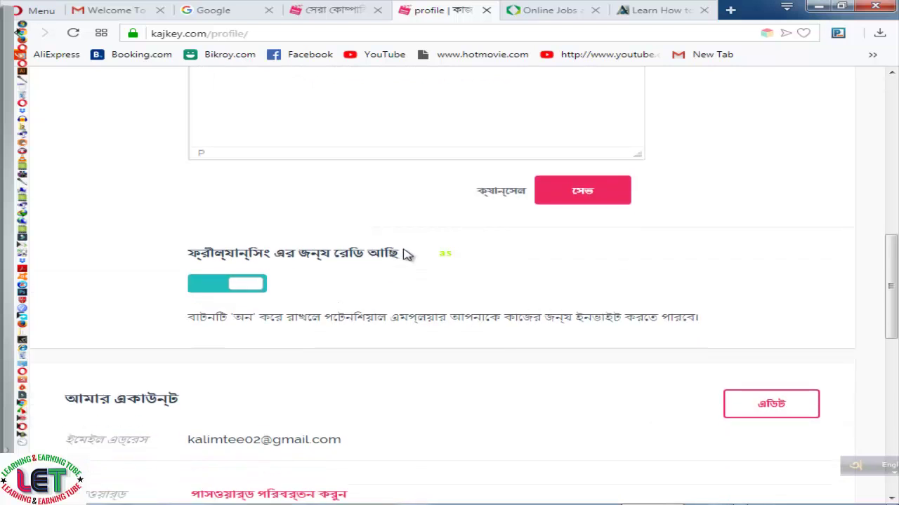
pyautogui.scroll(2, 351, 239)
pyautogui.scroll(2, 301, 274)
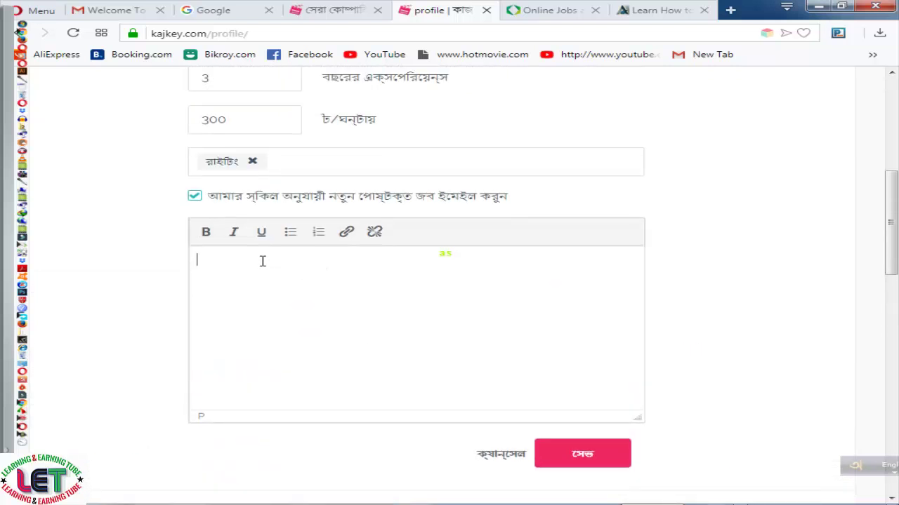
# Write the description 'HAY I AM A PROFESSIONAL Graphic Designer. I have been working here since 2015…'
pyautogui.write('HA')
pyautogui.write('Y  ')
pyautogui.write('I')
pyautogui.write(' AM')
pyautogui.write(' A ')
pyautogui.write('PRO')
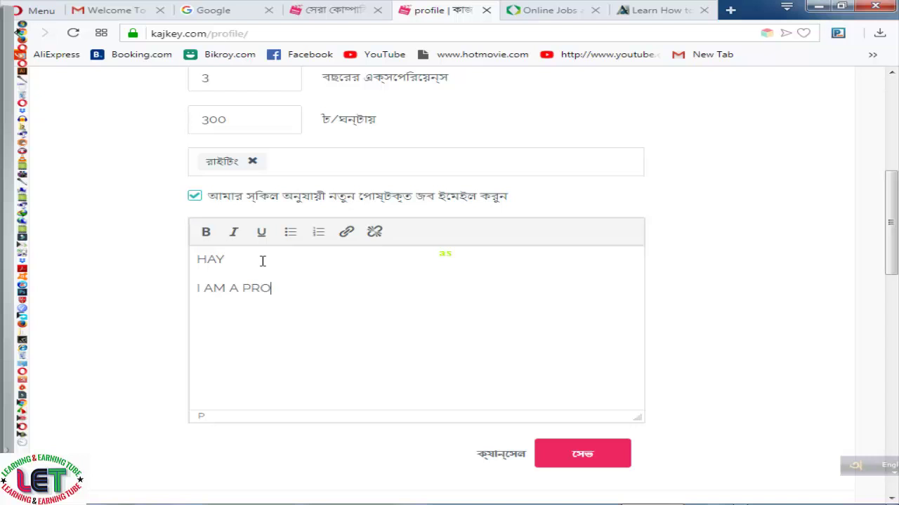
pyautogui.write('FESSIONAL')
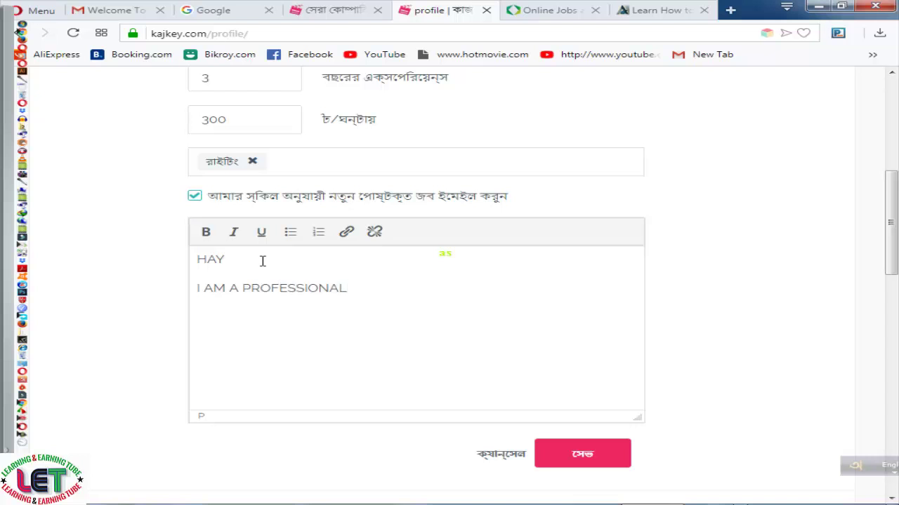
pyautogui.write(' Graphic Designer')
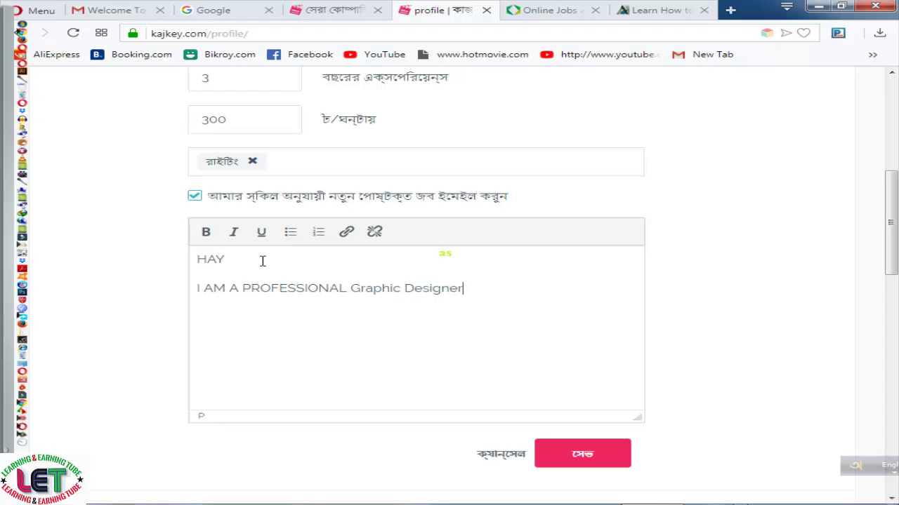
pyautogui.write('. I have been w')
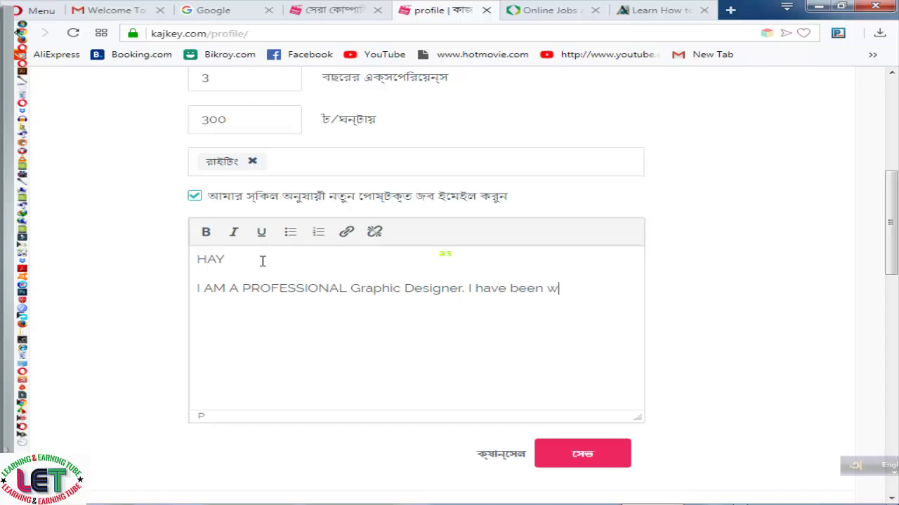
pyautogui.write('orking here ')
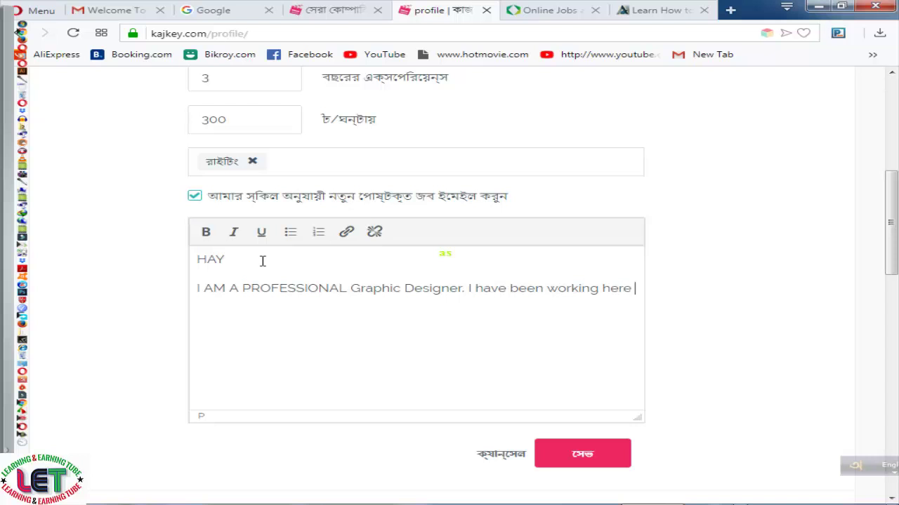
pyautogui.write('since')
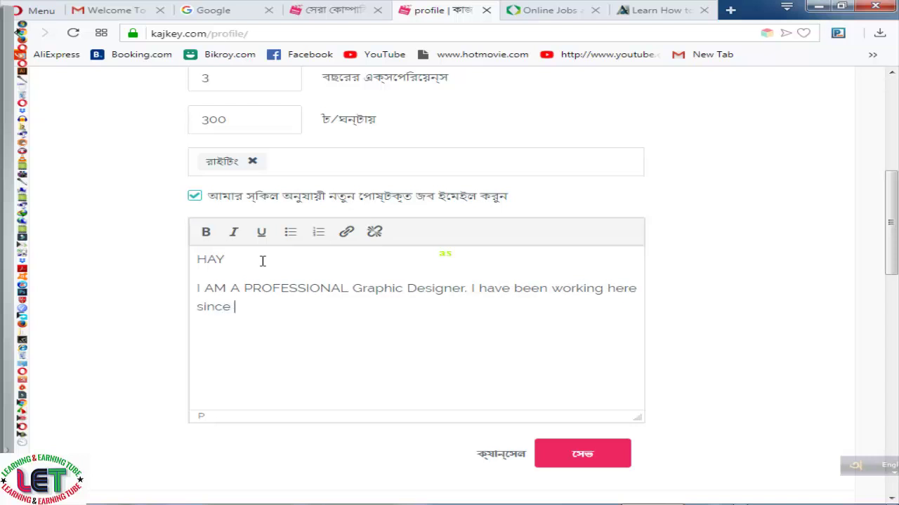
pyautogui.write(' 2015. I would lik')
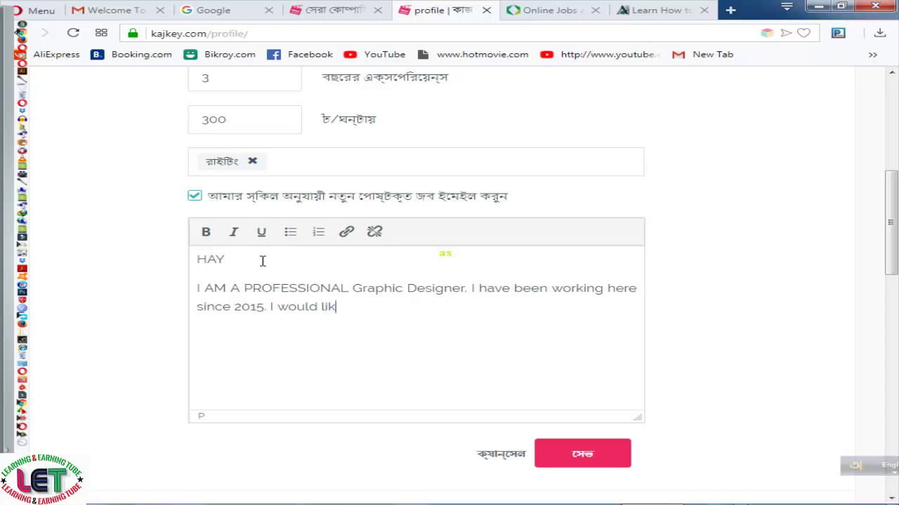
pyautogui.write('e to build')
pyautogui.write('up my career here.')
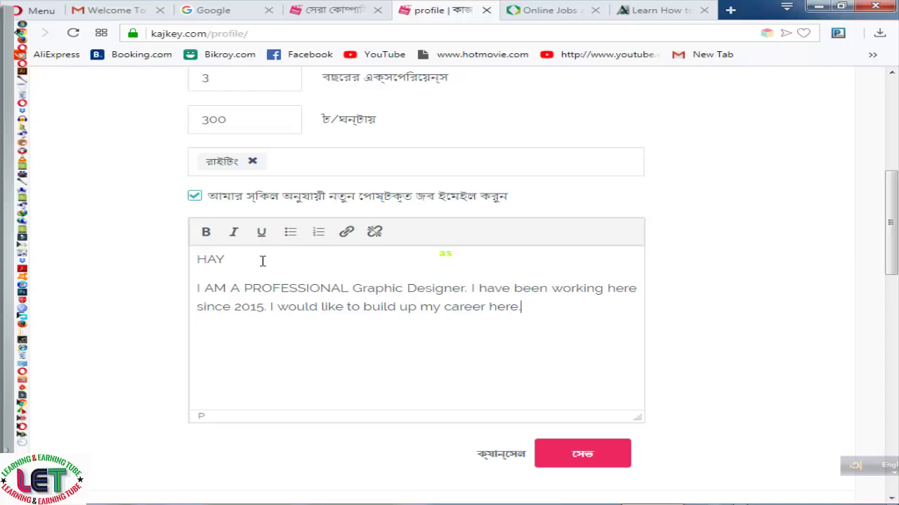
# Save the edited profile with the pink সেভ button
pyautogui.scroll(-3, 239, 263)
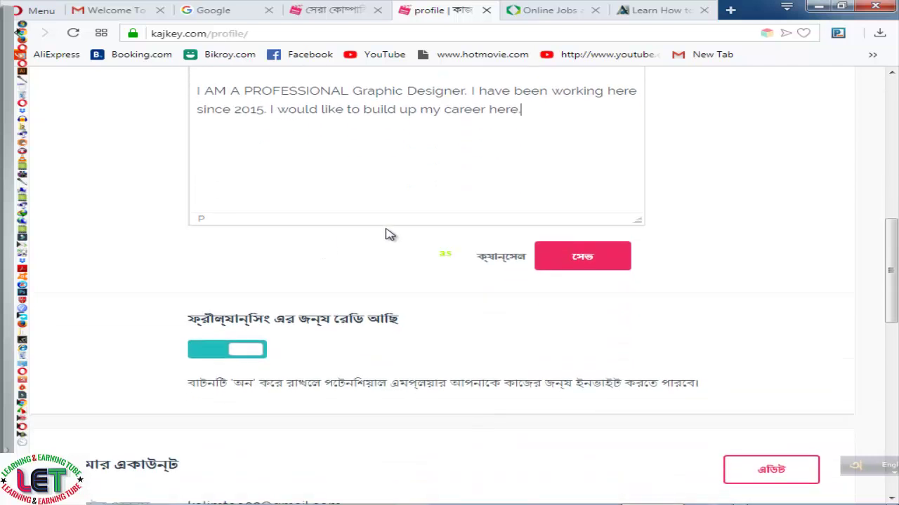
pyautogui.scroll(-2, 389, 234)
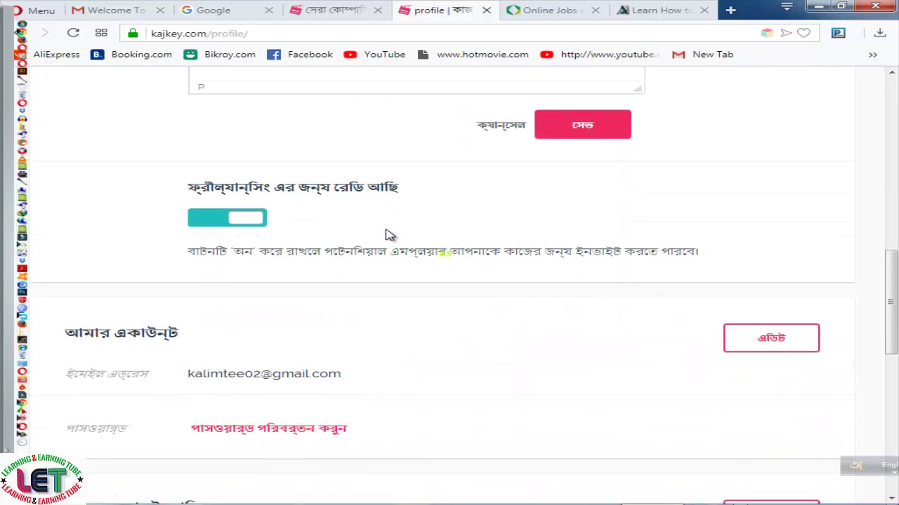
pyautogui.click(585, 133)
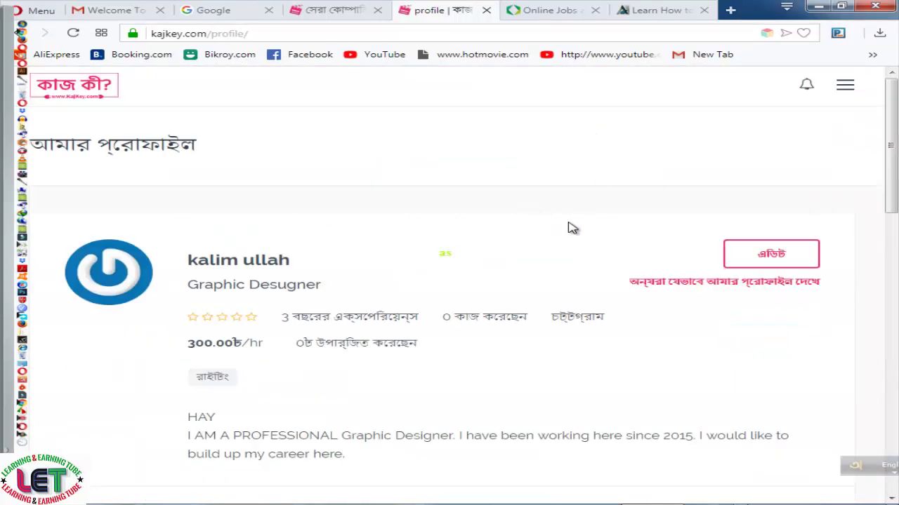
pyautogui.scroll(-2, 572, 228)
pyautogui.scroll(-2, 572, 228)
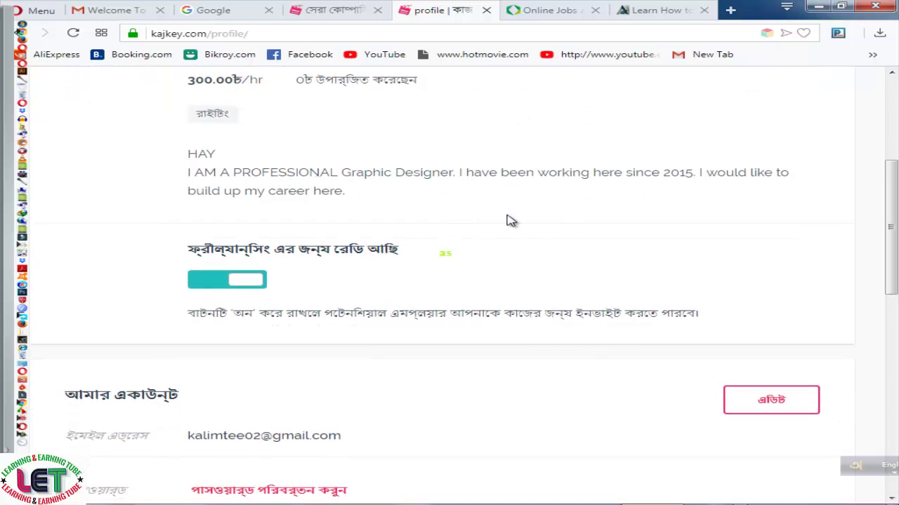
pyautogui.scroll(2, 511, 221)
pyautogui.scroll(-1, 511, 221)
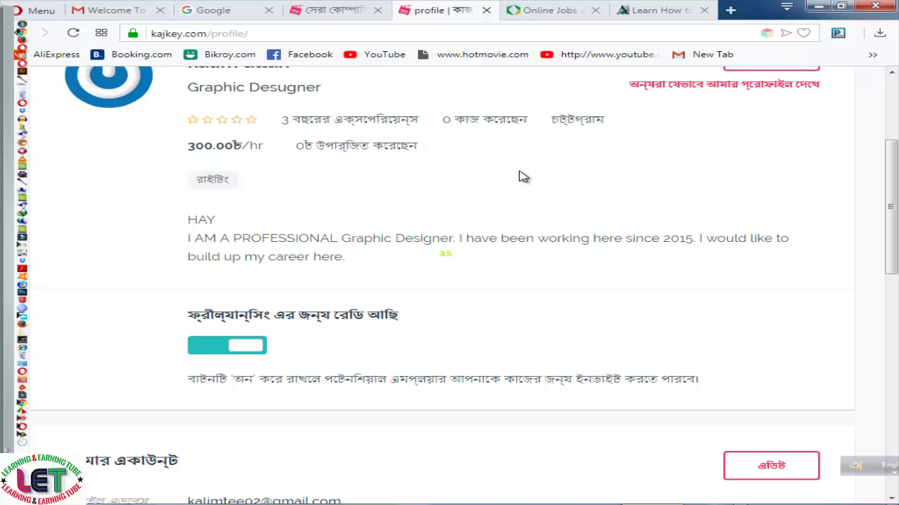
pyautogui.scroll(-1, 478, 168)
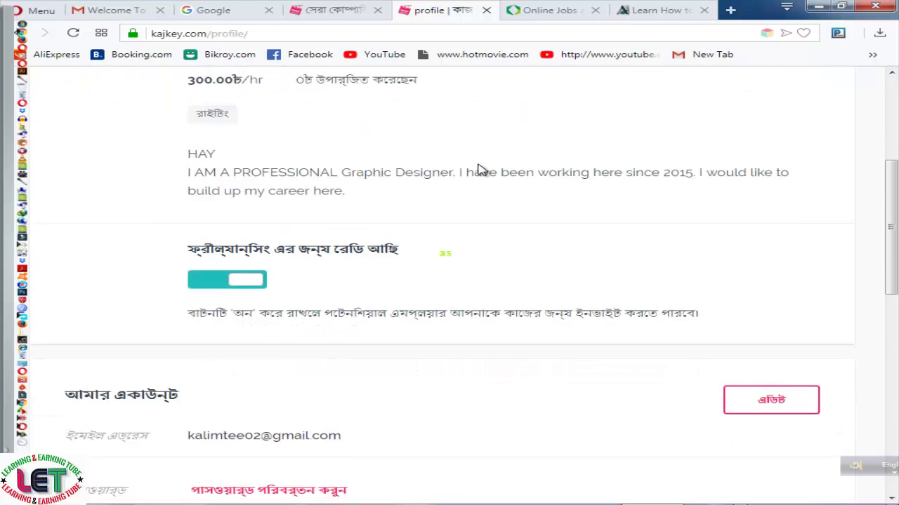
pyautogui.scroll(-3, 478, 169)
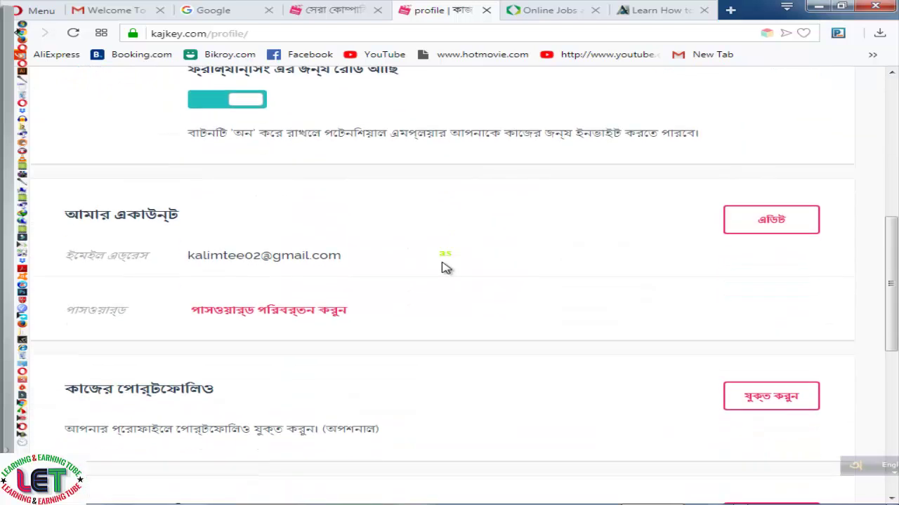
pyautogui.scroll(-2, 432, 271)
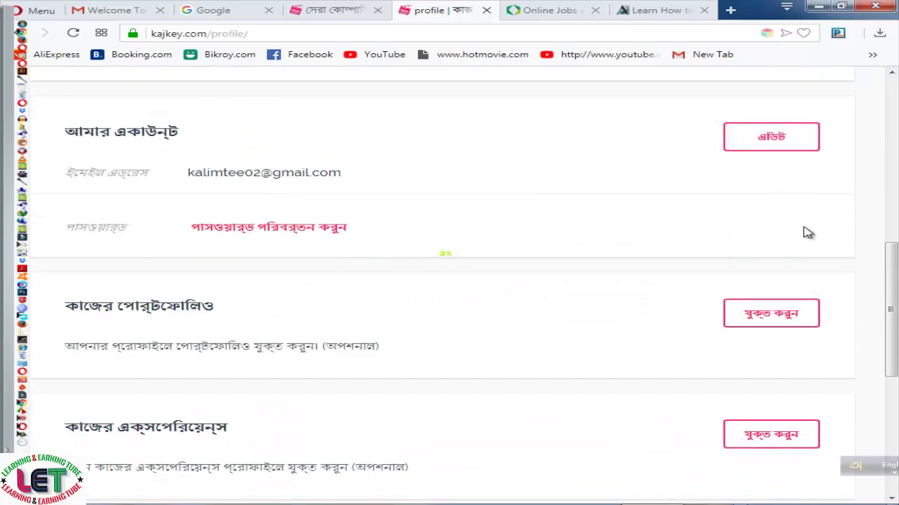
pyautogui.scroll(-1, 808, 233)
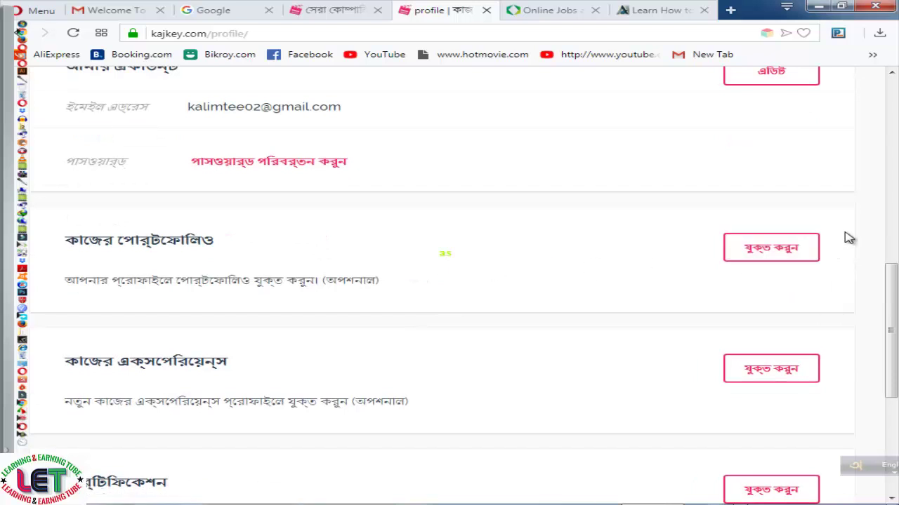
pyautogui.scroll(-2, 847, 237)
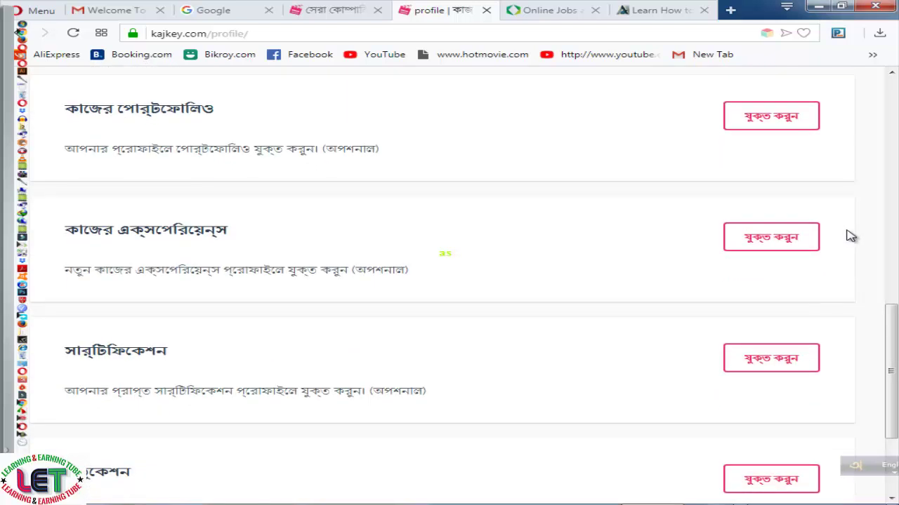
pyautogui.scroll(-1, 818, 270)
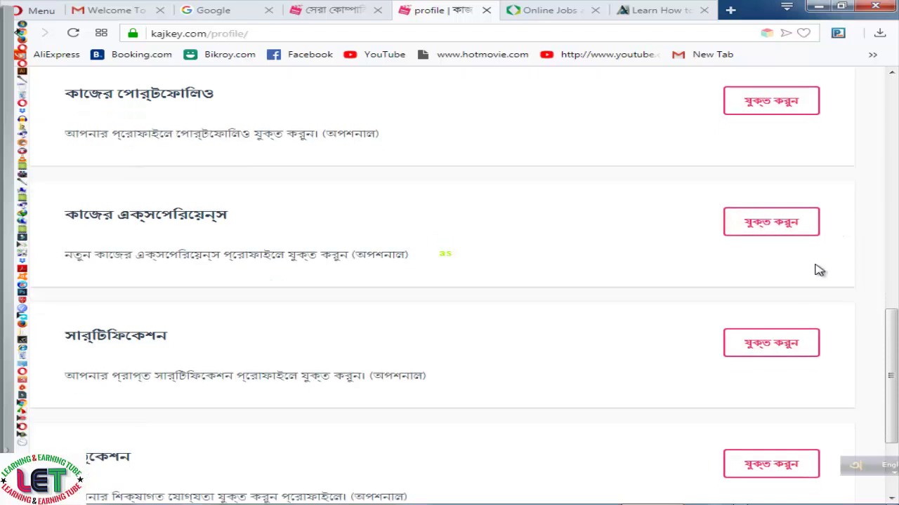
pyautogui.scroll(-1, 807, 323)
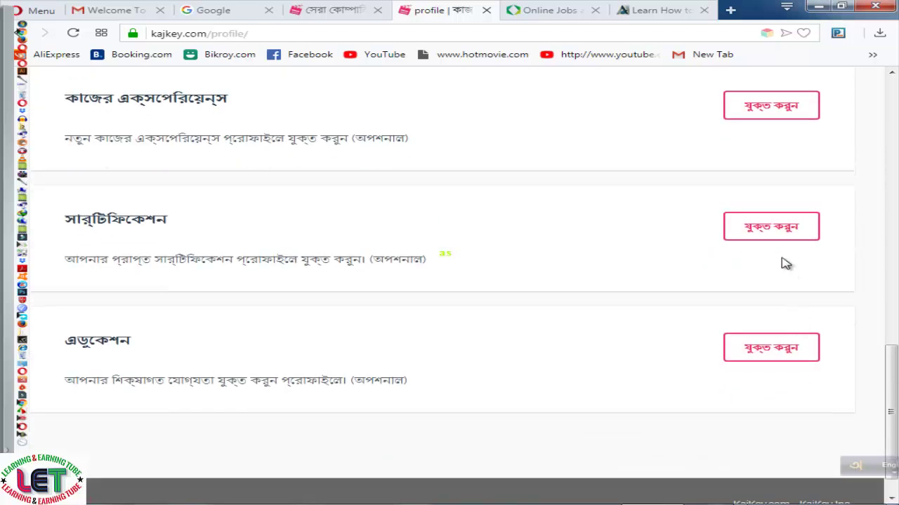
pyautogui.scroll(-1, 785, 263)
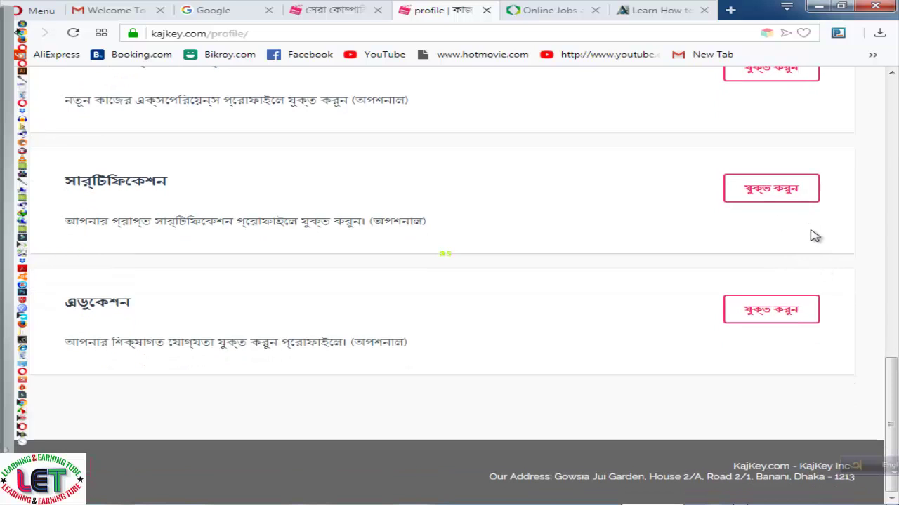
pyautogui.scroll(1, 818, 264)
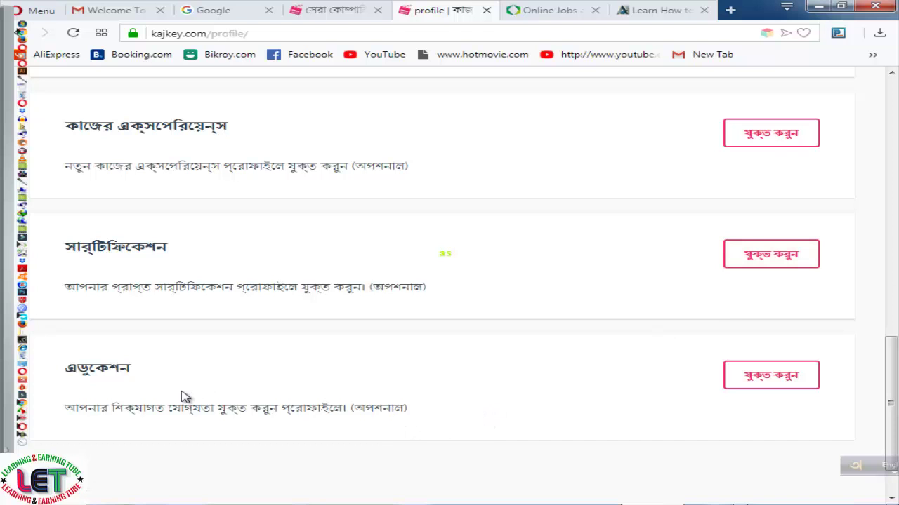
pyautogui.scroll(1, 433, 351)
pyautogui.scroll(1, 432, 370)
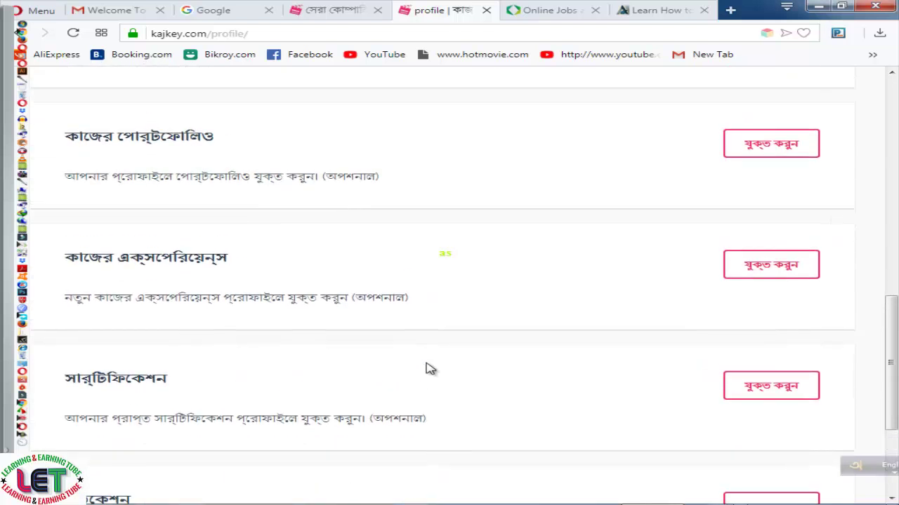
pyautogui.scroll(1, 387, 340)
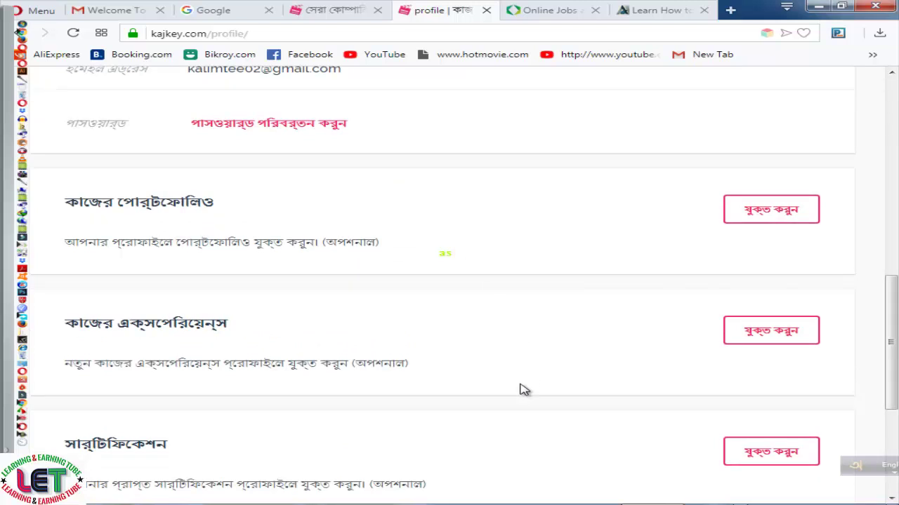
pyautogui.scroll(4, 519, 389)
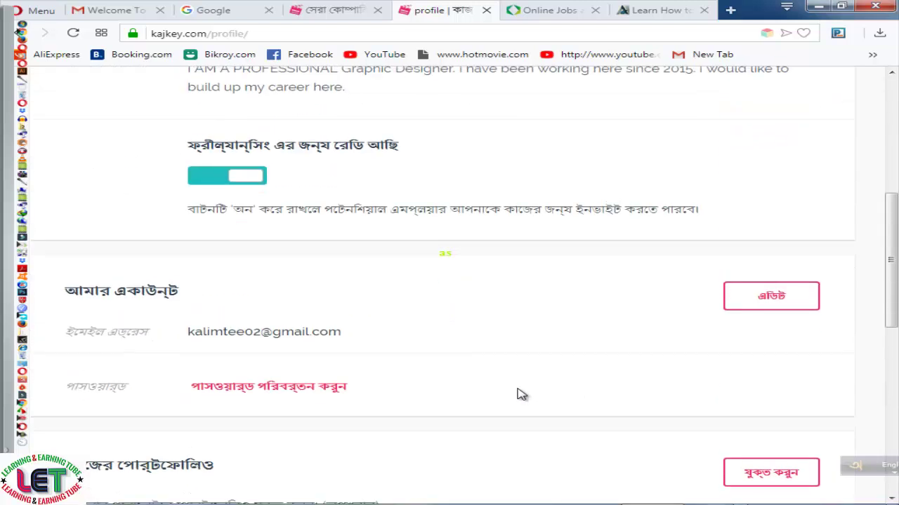
pyautogui.scroll(2, 521, 393)
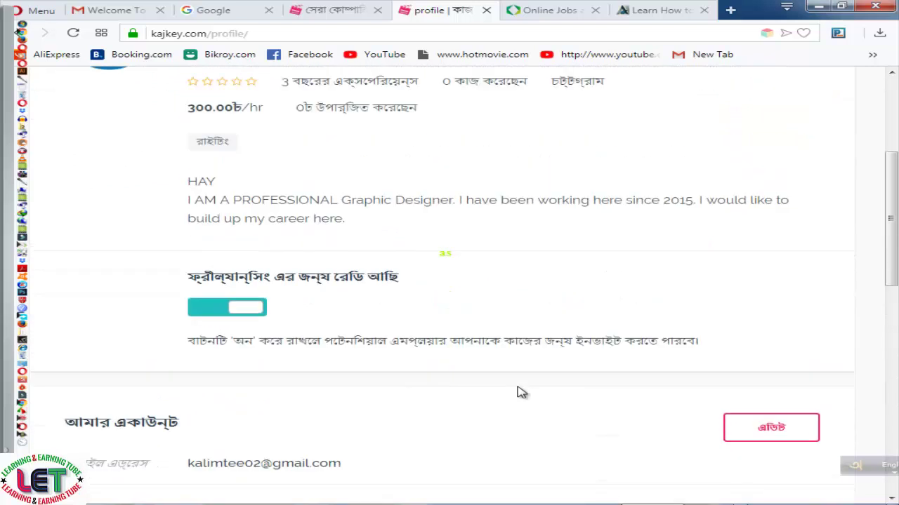
pyautogui.scroll(1, 521, 393)
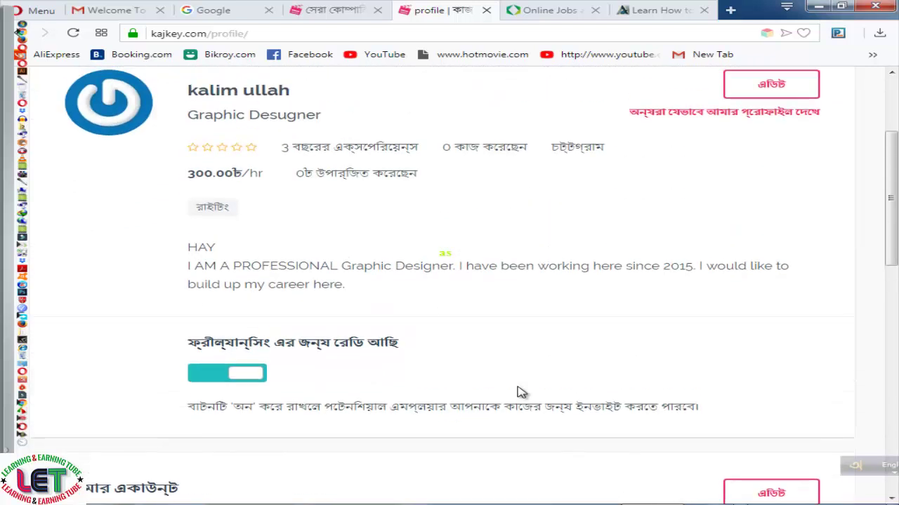
pyautogui.scroll(2, 521, 393)
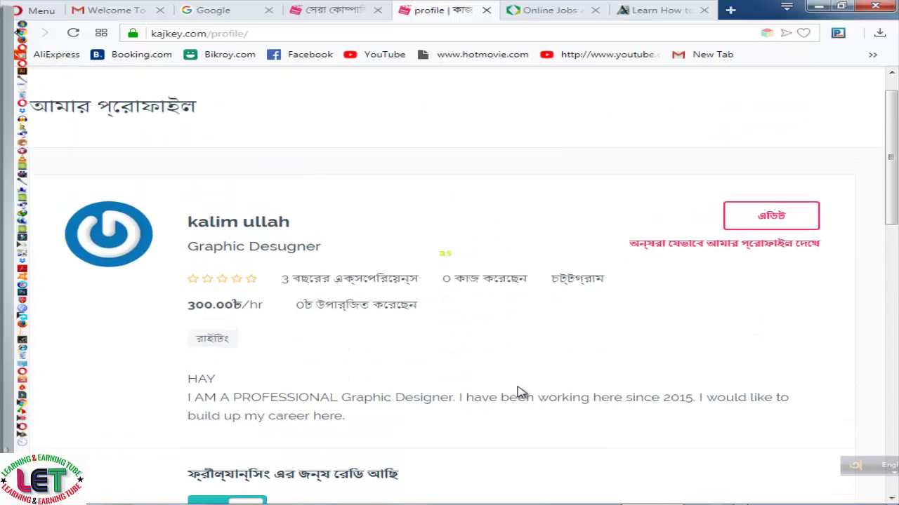
pyautogui.scroll(1, 522, 393)
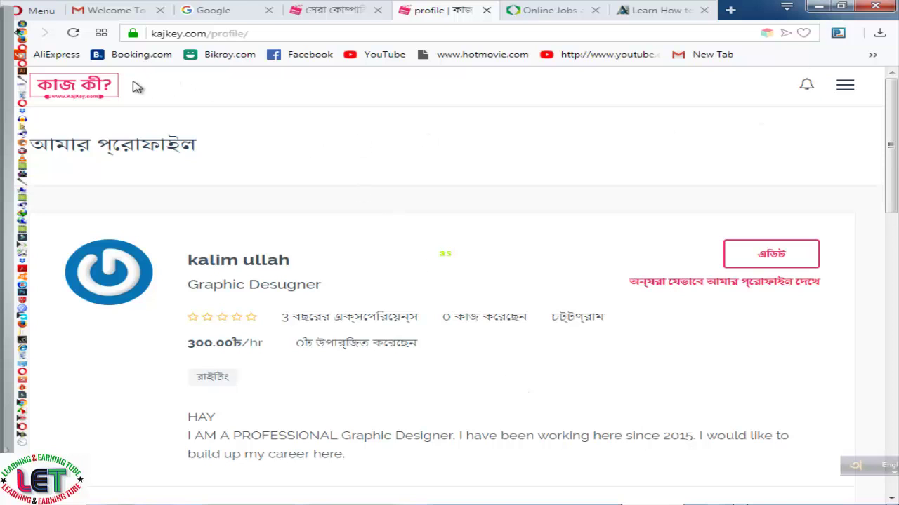
# Return to the KajKey homepage and browse the featured freelancers
pyautogui.click(77, 85)
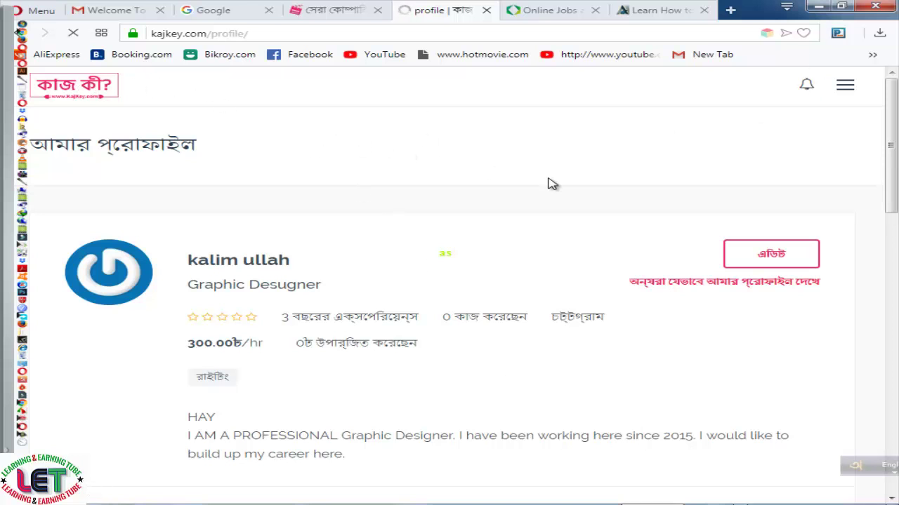
pyautogui.scroll(-5, 552, 184)
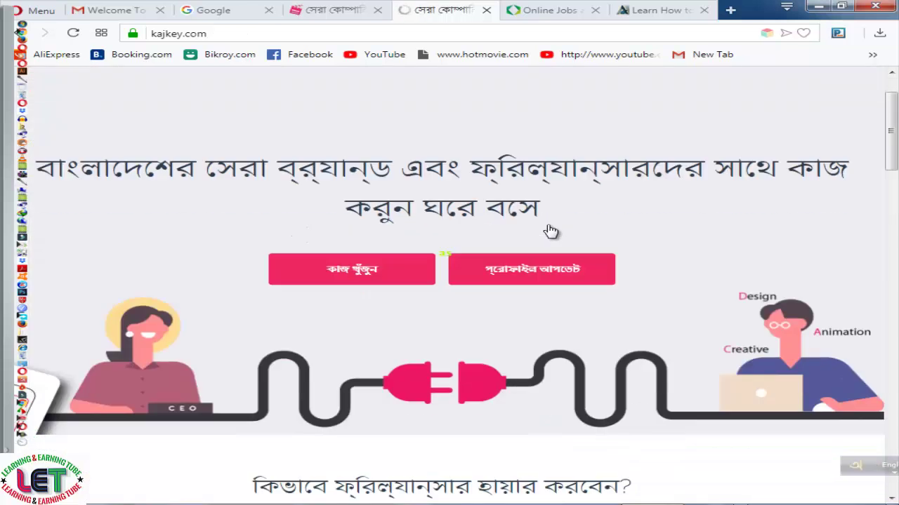
pyautogui.scroll(-4, 546, 276)
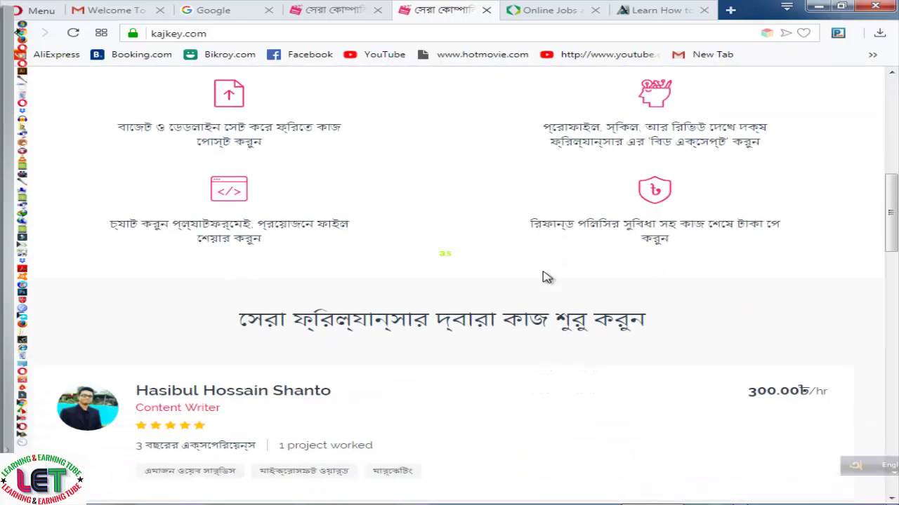
pyautogui.scroll(3, 546, 277)
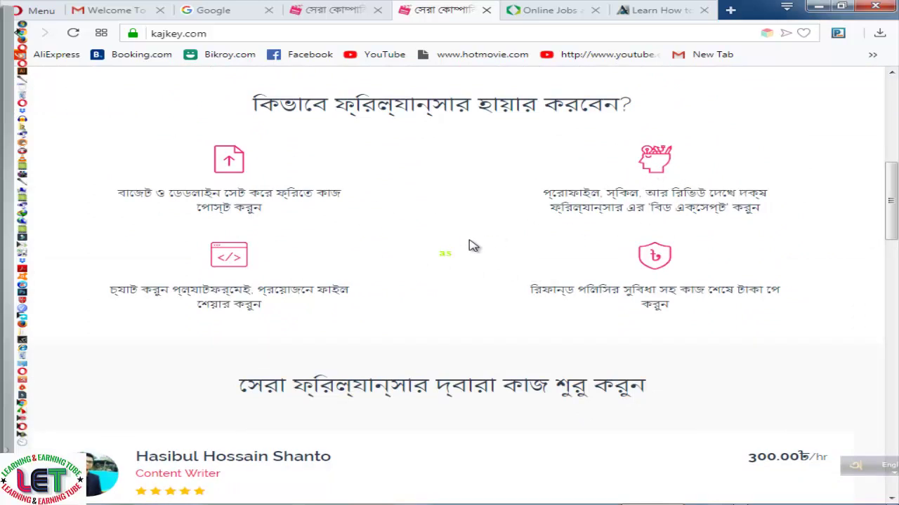
pyautogui.scroll(-1, 472, 244)
pyautogui.scroll(-4, 471, 244)
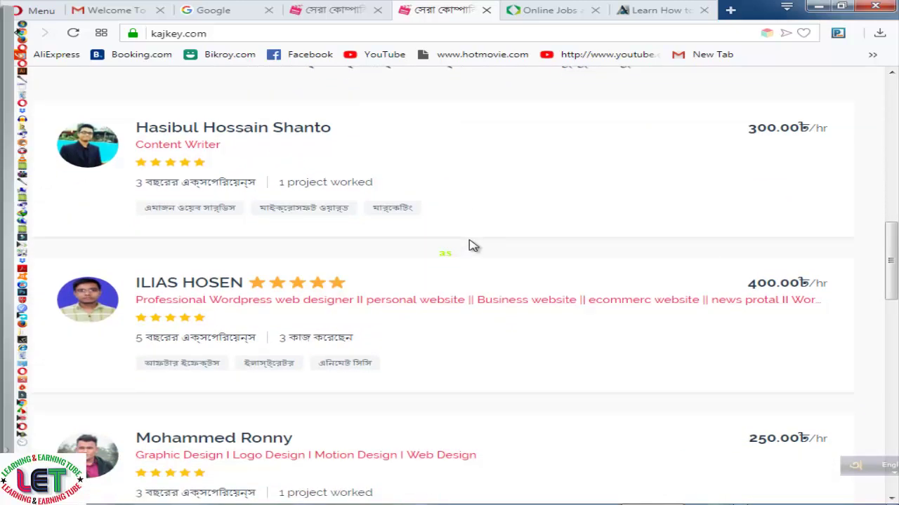
pyautogui.scroll(-2, 473, 245)
pyautogui.scroll(-2, 472, 245)
pyautogui.scroll(-5, 472, 245)
# Reach the latest-jobs table and open the full job list via সকল জব দেখুন
pyautogui.scroll(-2, 471, 245)
pyautogui.scroll(2, 472, 246)
pyautogui.scroll(-1, 470, 245)
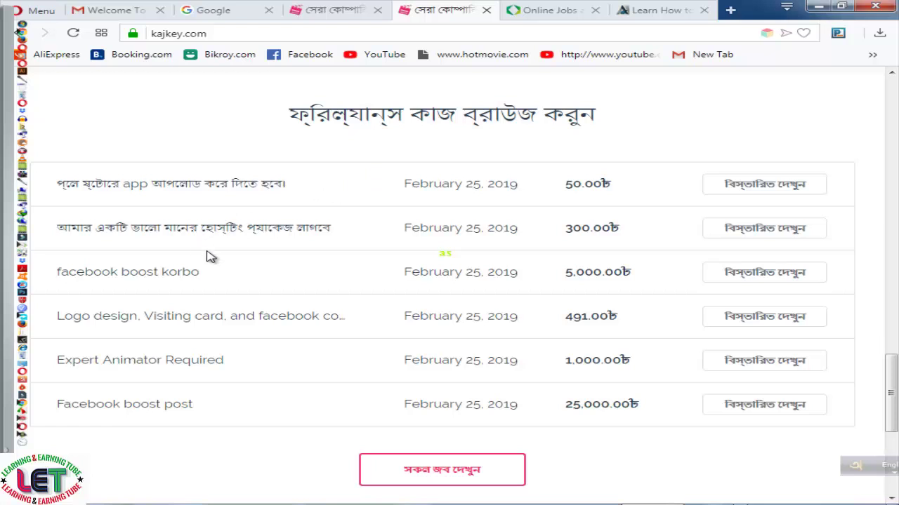
pyautogui.scroll(1, 210, 257)
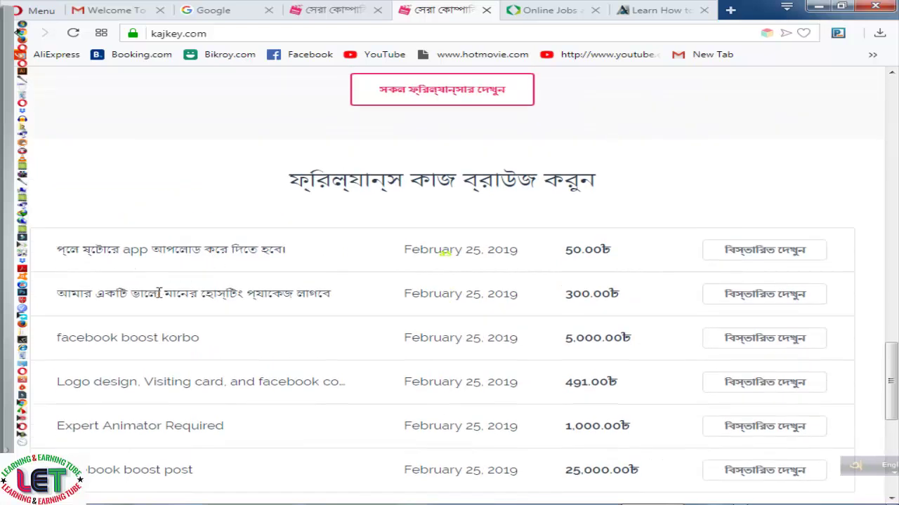
pyautogui.scroll(-1, 254, 314)
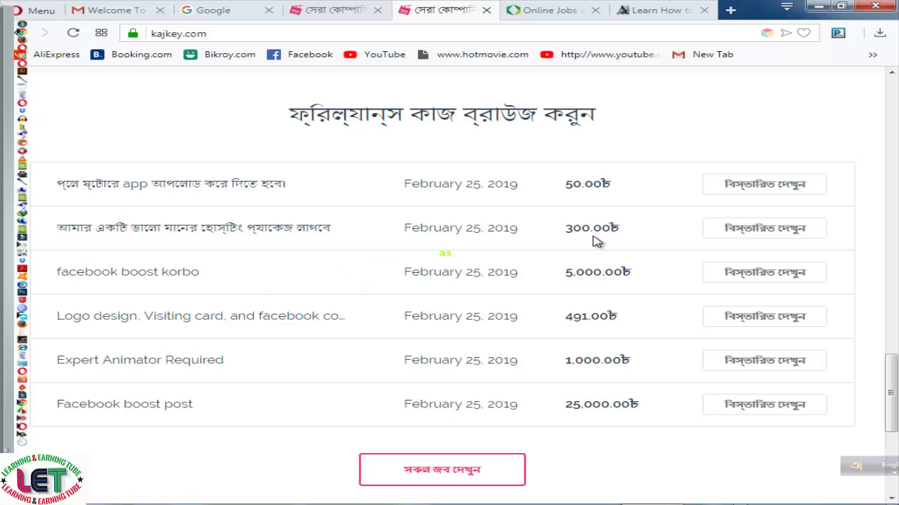
pyautogui.scroll(-1, 307, 291)
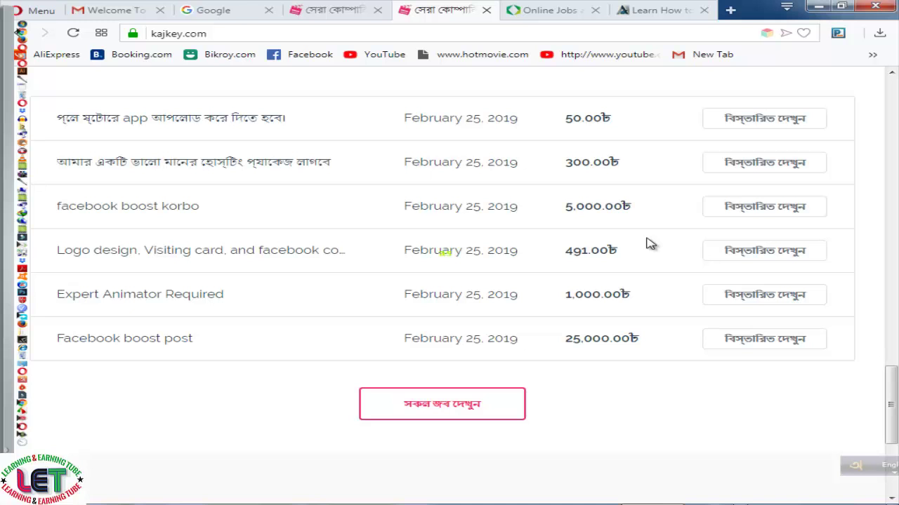
pyautogui.scroll(-4, 650, 244)
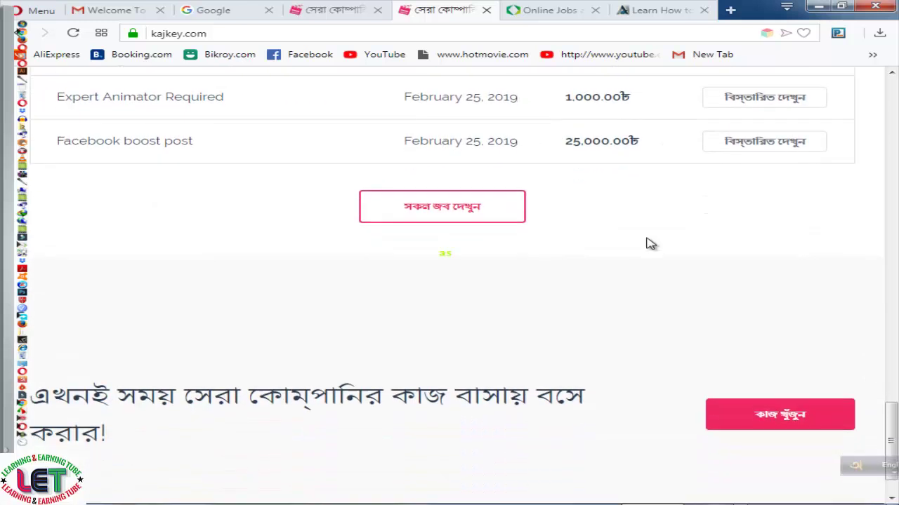
pyautogui.scroll(3, 650, 243)
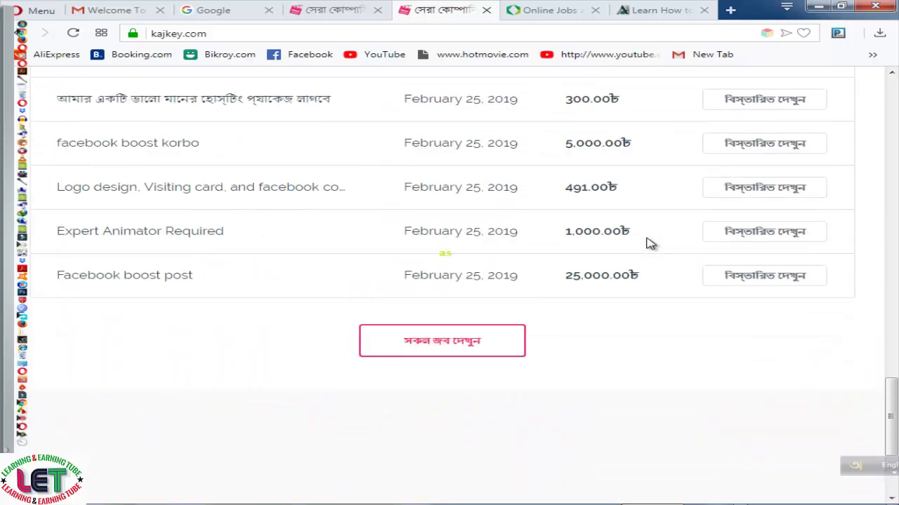
pyautogui.click(422, 340)
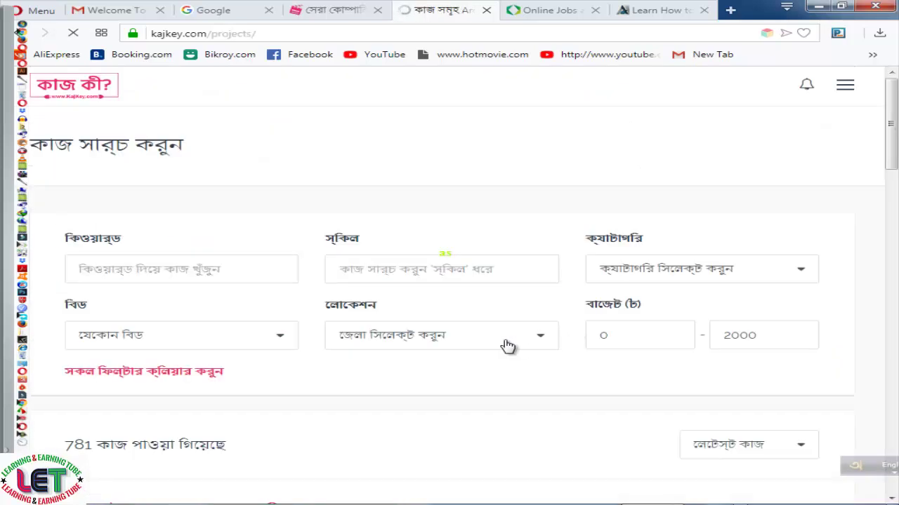
# Scroll through the 781 job listings and back to the top
pyautogui.scroll(-3, 507, 344)
pyautogui.scroll(-3, 507, 345)
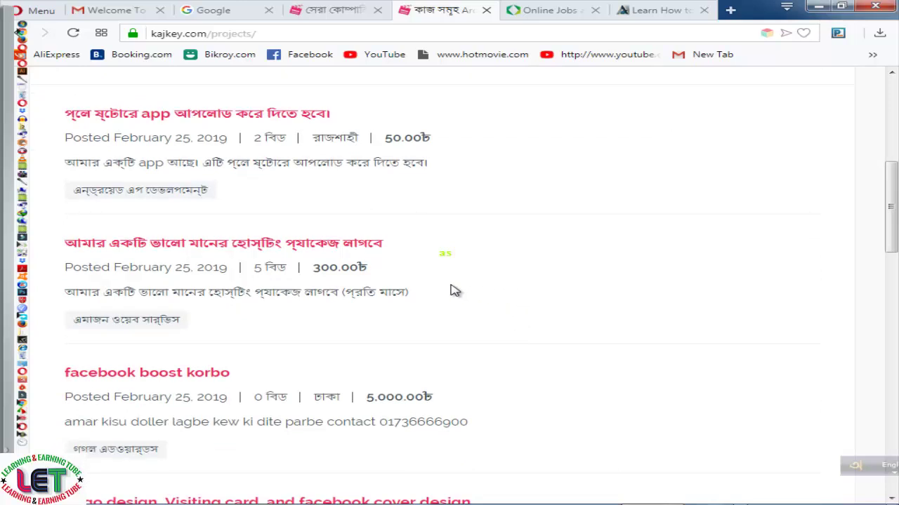
pyautogui.scroll(-1, 452, 278)
pyautogui.scroll(-4, 452, 279)
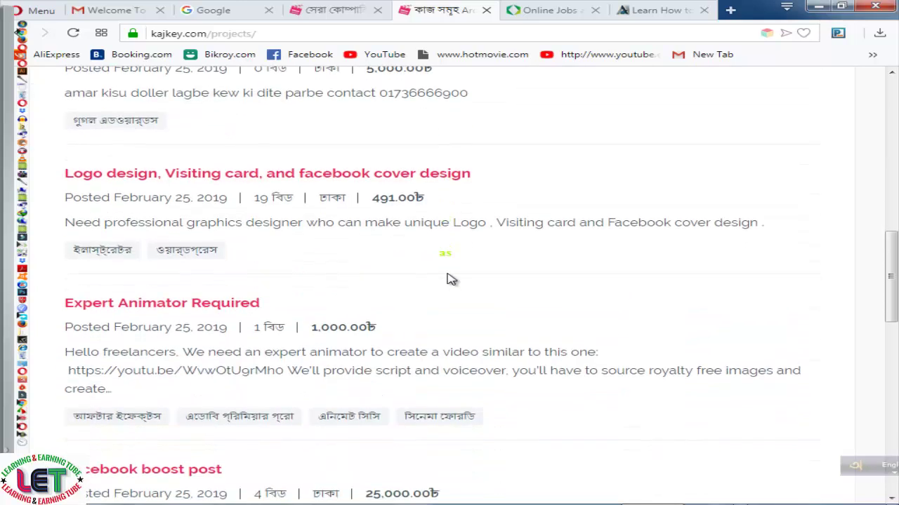
pyautogui.scroll(-4, 452, 279)
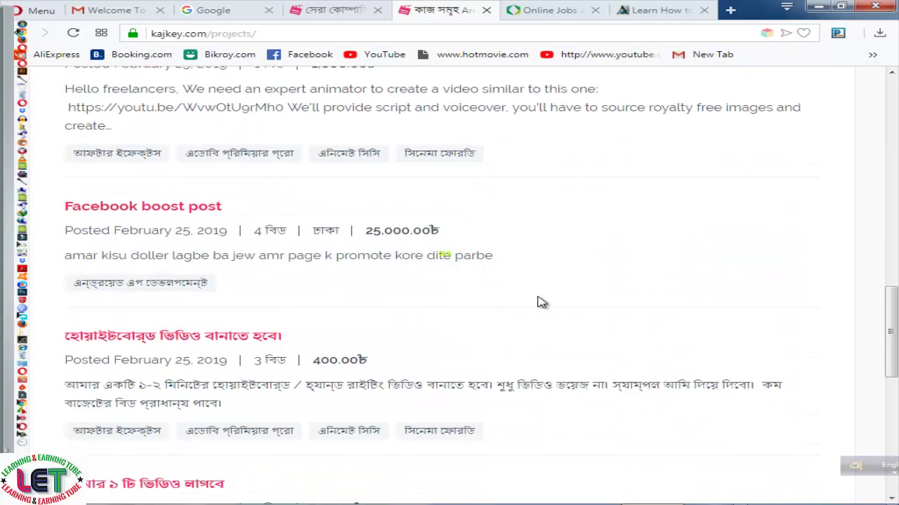
pyautogui.scroll(15, 540, 303)
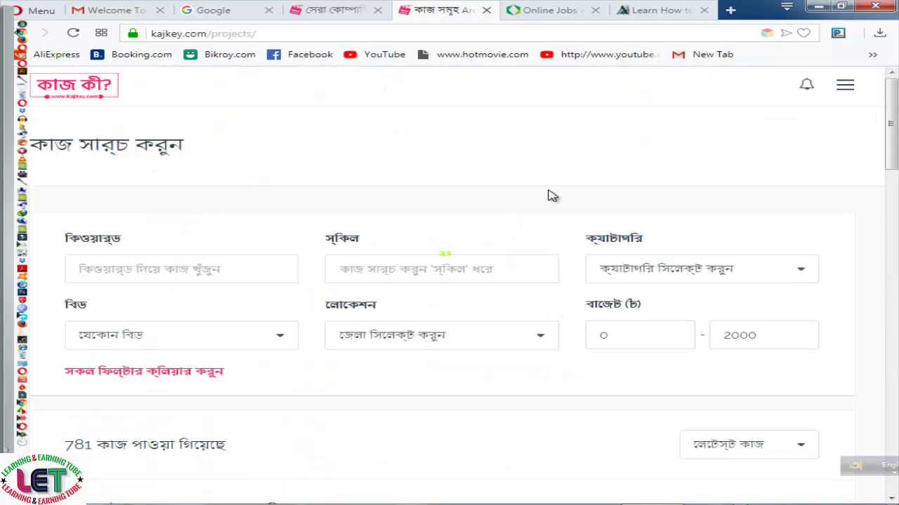
# Look over KajKey's navigation menu, then switch to the Online Jobs tab
pyautogui.click(845, 88)
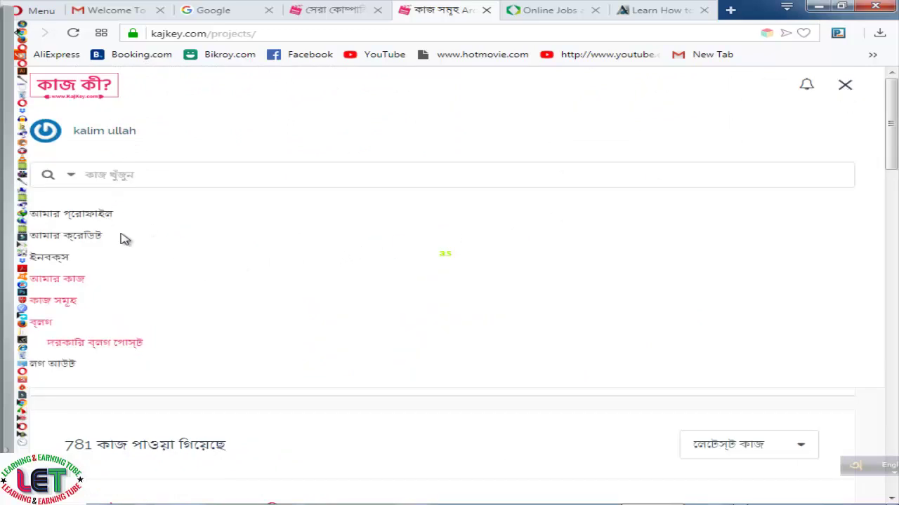
pyautogui.scroll(-3, 141, 292)
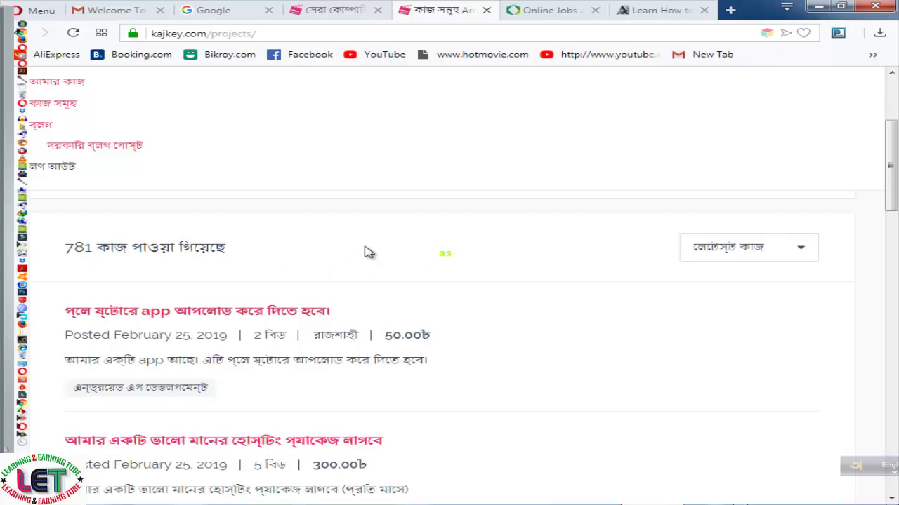
pyautogui.scroll(-2, 367, 250)
pyautogui.scroll(-2, 487, 241)
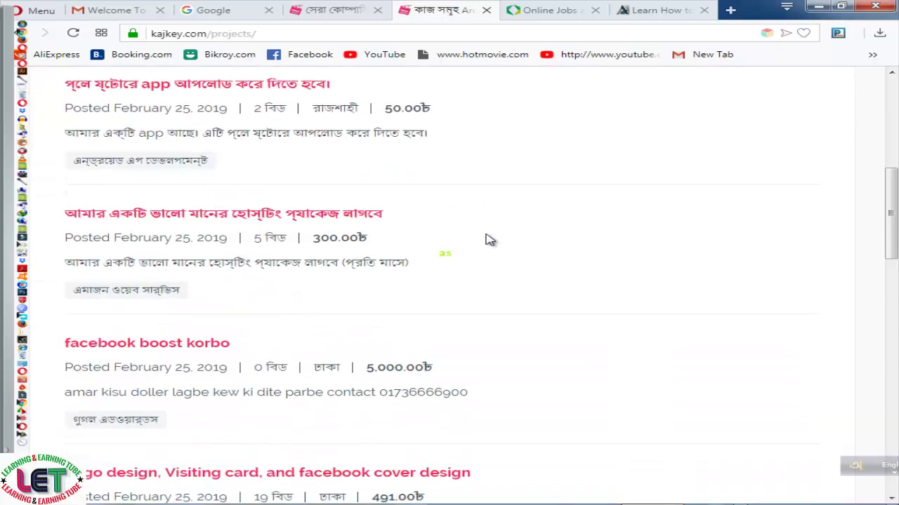
pyautogui.scroll(8, 485, 238)
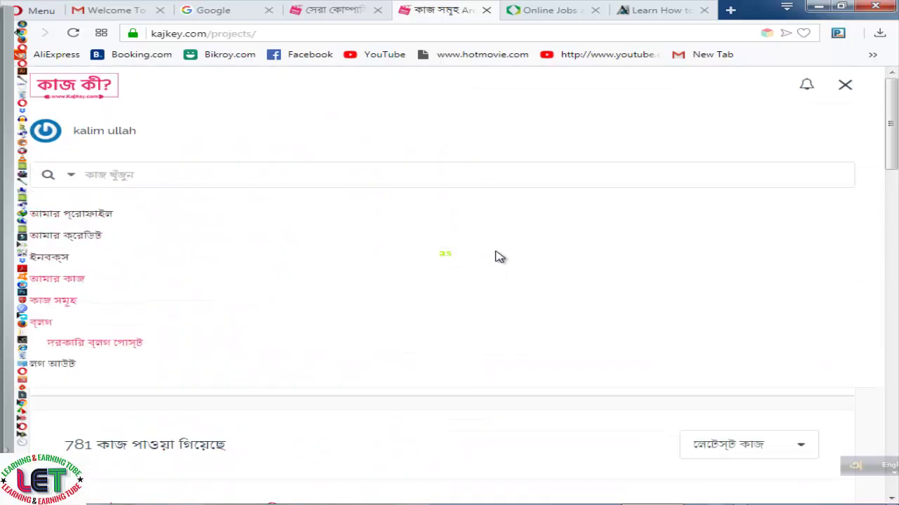
pyautogui.click(564, 11)
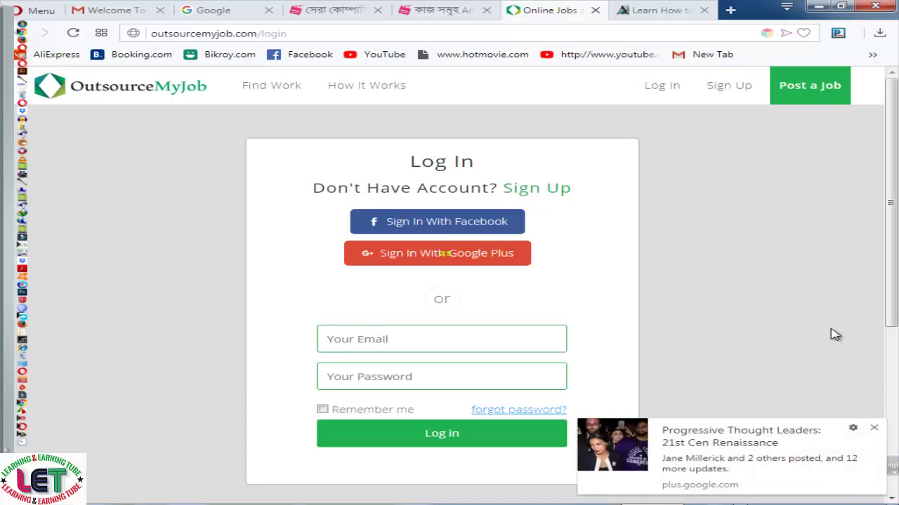
# Dismiss the Google Plus popup and enter the account e-mail
pyautogui.click(874, 429)
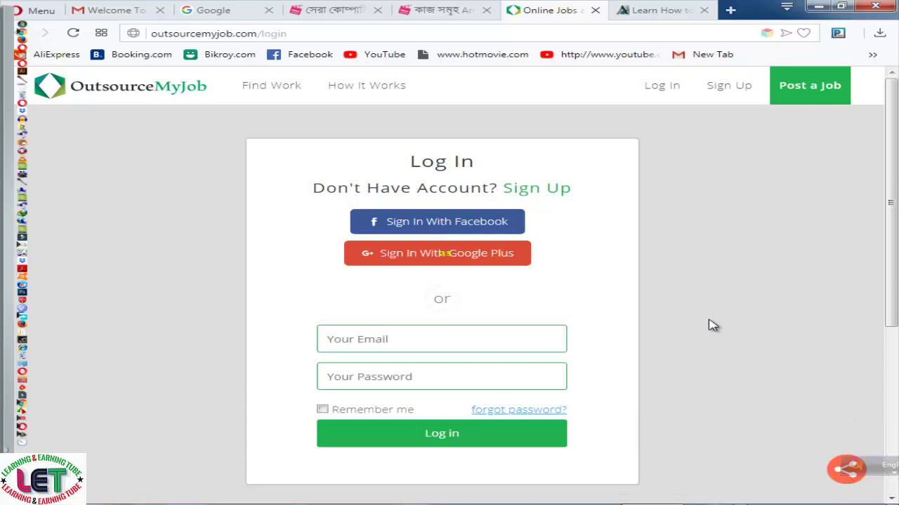
pyautogui.scroll(-3, 707, 323)
pyautogui.scroll(3, 706, 311)
pyautogui.scroll(-3, 465, 342)
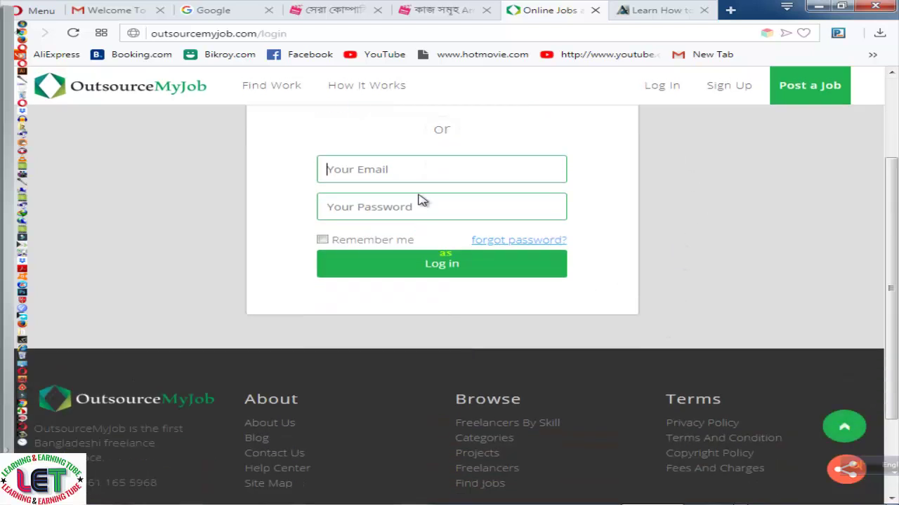
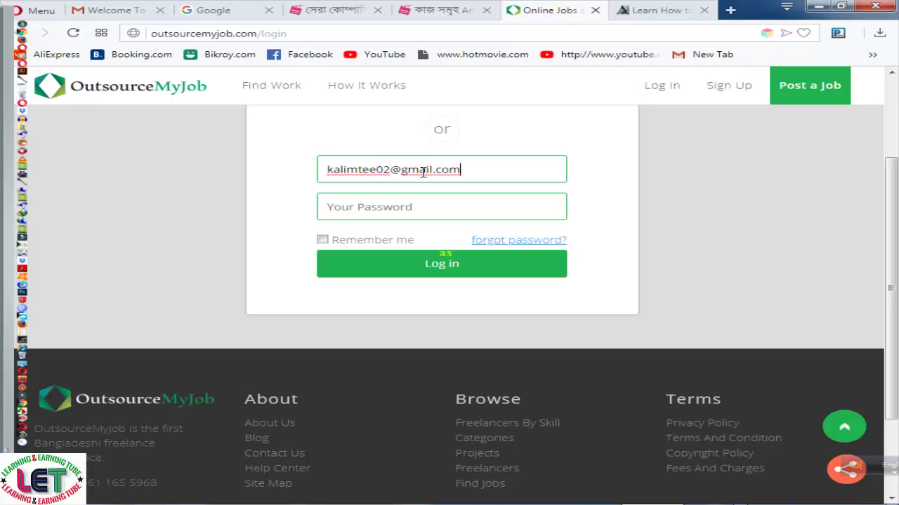
# Enter the account password, tick Remember me and log in
pyautogui.press('Tab')
pyautogui.write('k')
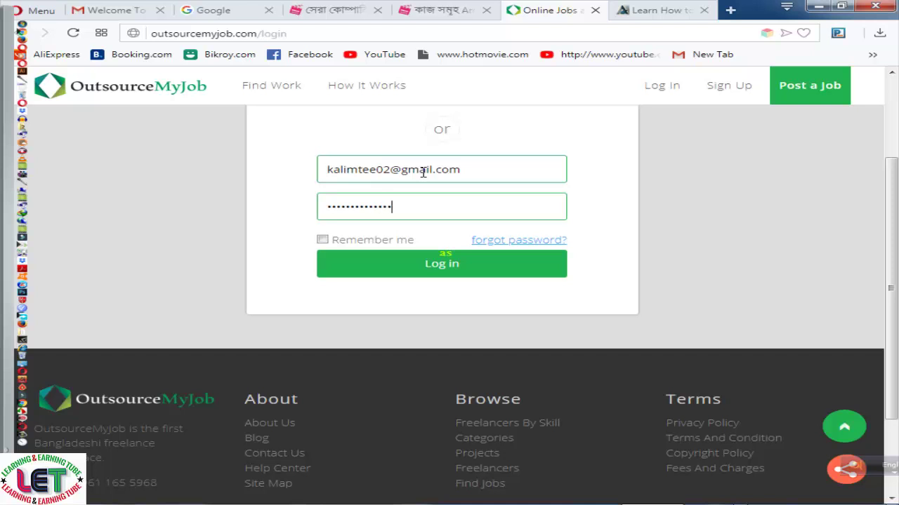
pyautogui.click(323, 240)
pyautogui.click(415, 267)
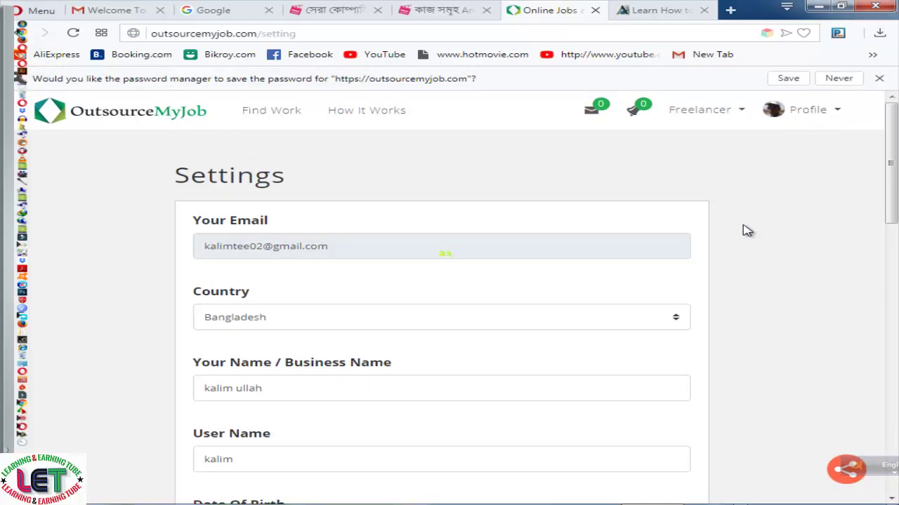
# Glance at the KajKey and Gmail welcome-email tabs, then return to the Settings page
pyautogui.click(444, 10)
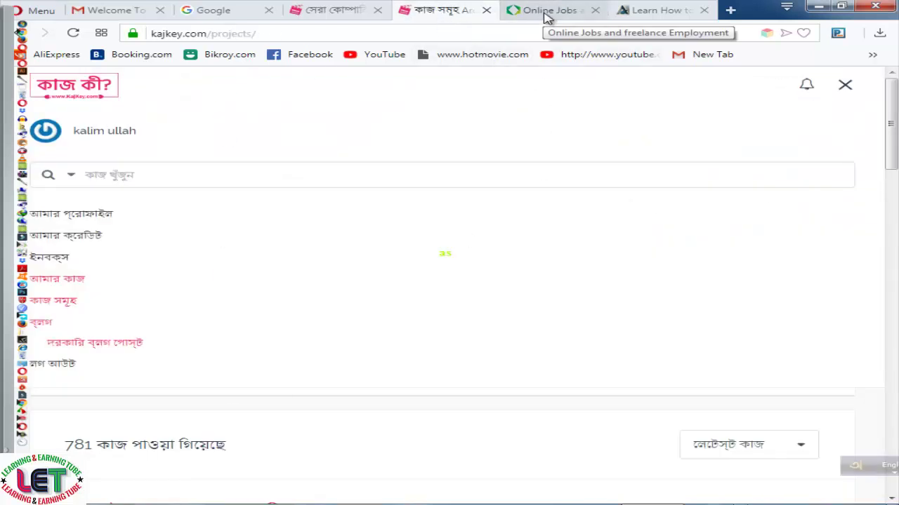
pyautogui.click(546, 11)
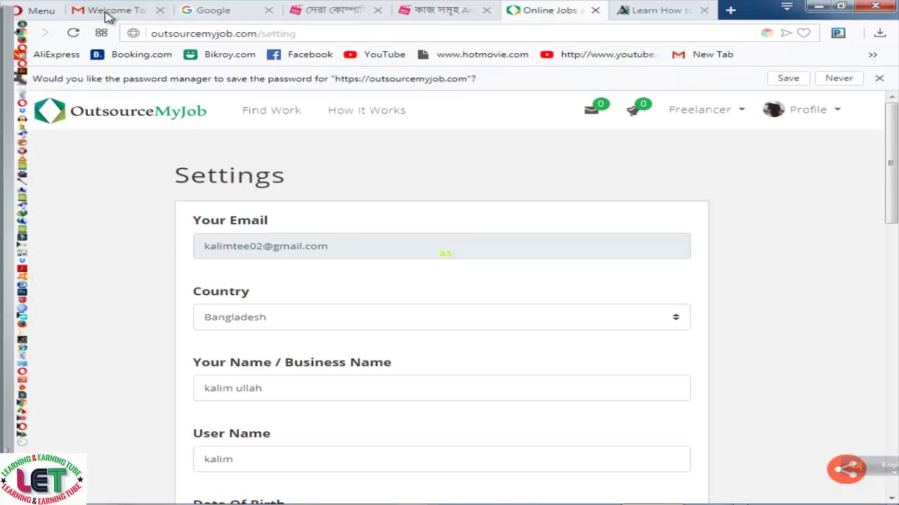
pyautogui.click(107, 11)
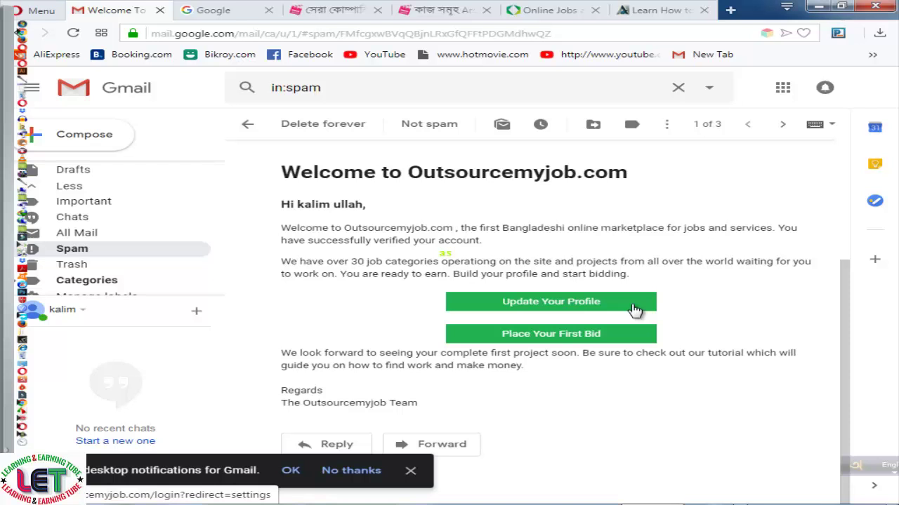
pyautogui.click(554, 15)
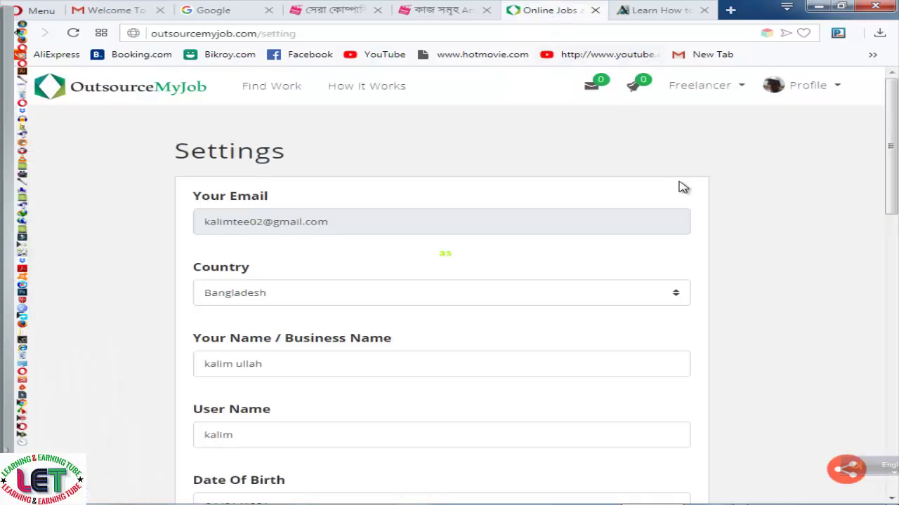
# Review the filled-in Settings form, then bring up the Profile menu
pyautogui.scroll(-5, 800, 203)
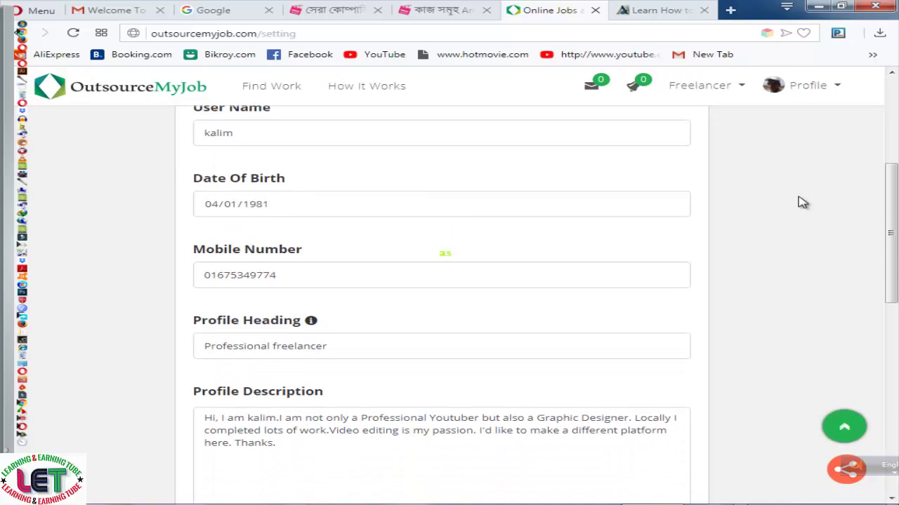
pyautogui.scroll(-7, 802, 202)
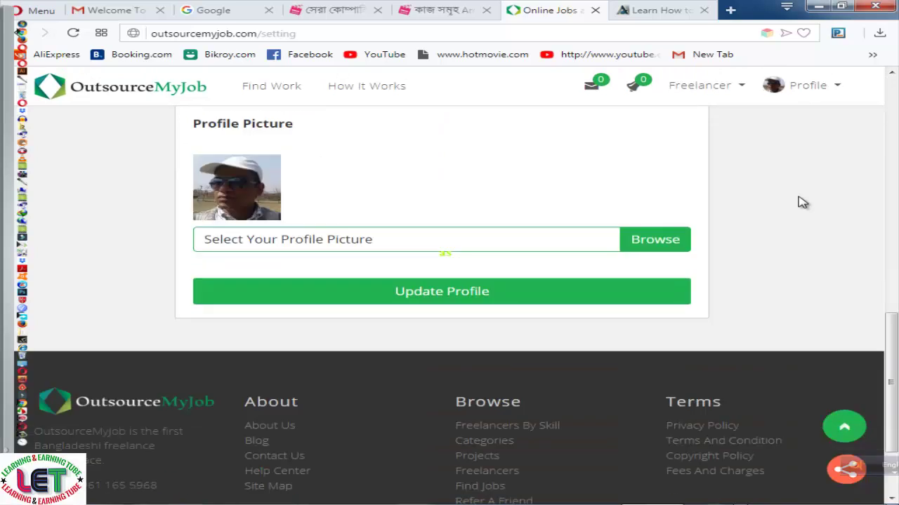
pyautogui.scroll(10, 802, 203)
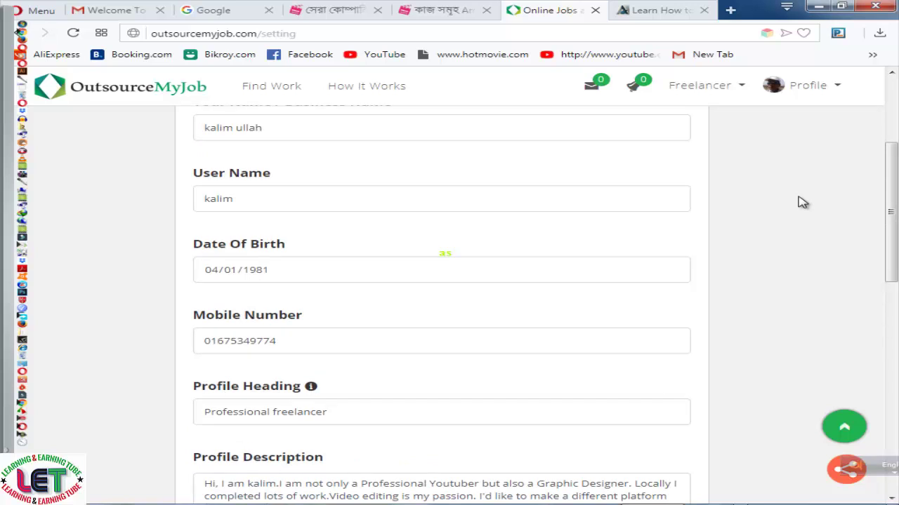
pyautogui.scroll(-5, 802, 203)
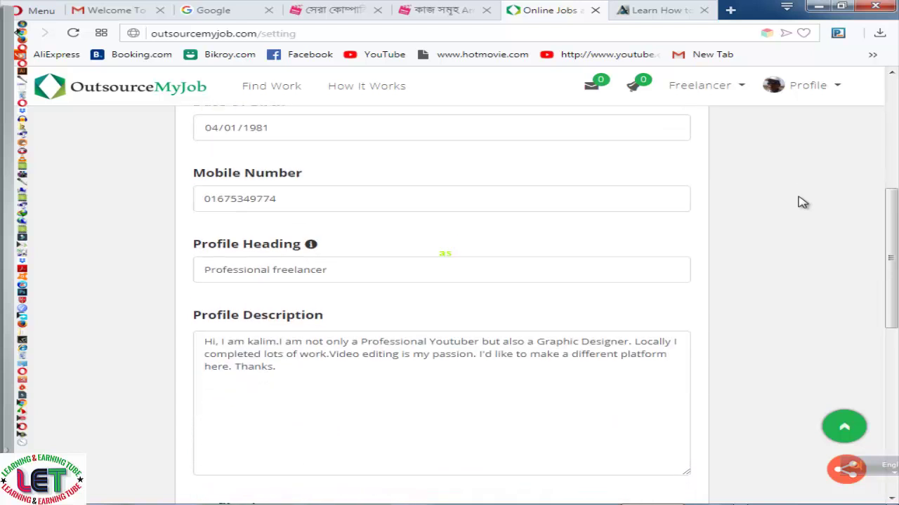
pyautogui.scroll(-1, 803, 202)
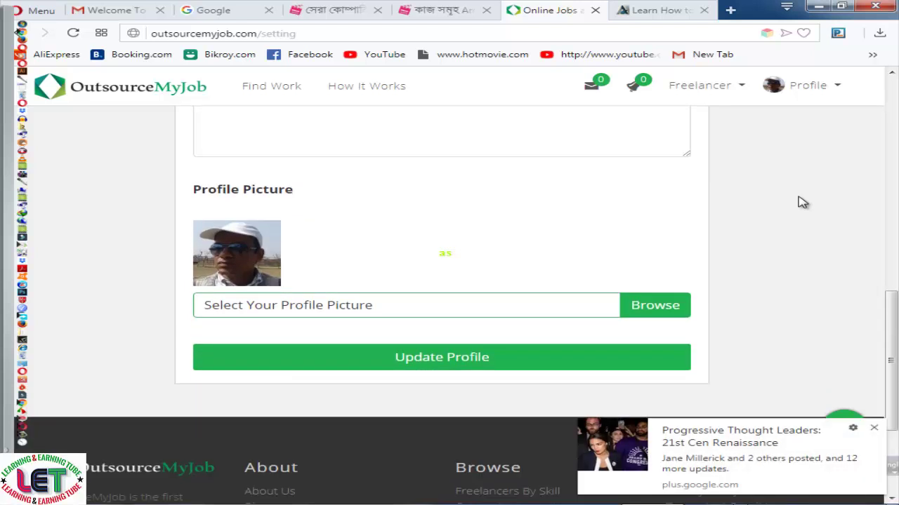
pyautogui.scroll(-1, 803, 202)
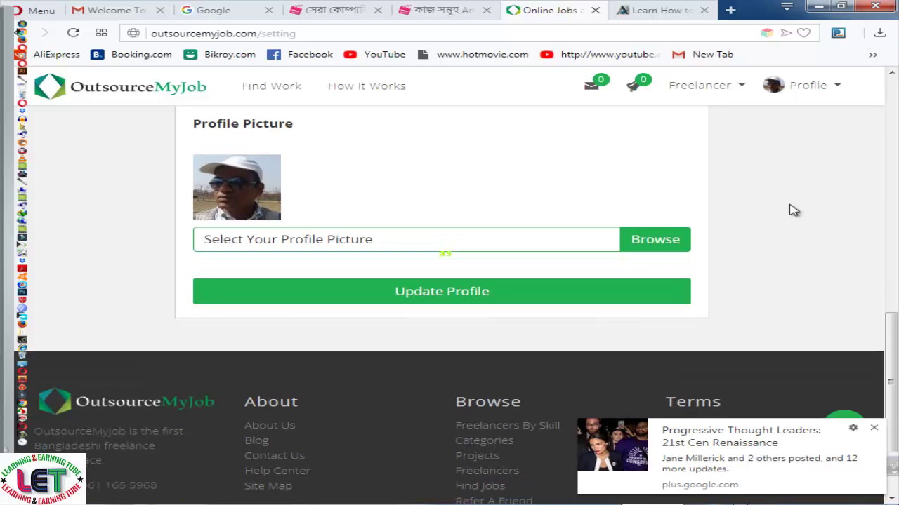
pyautogui.scroll(4, 783, 212)
pyautogui.scroll(7, 786, 212)
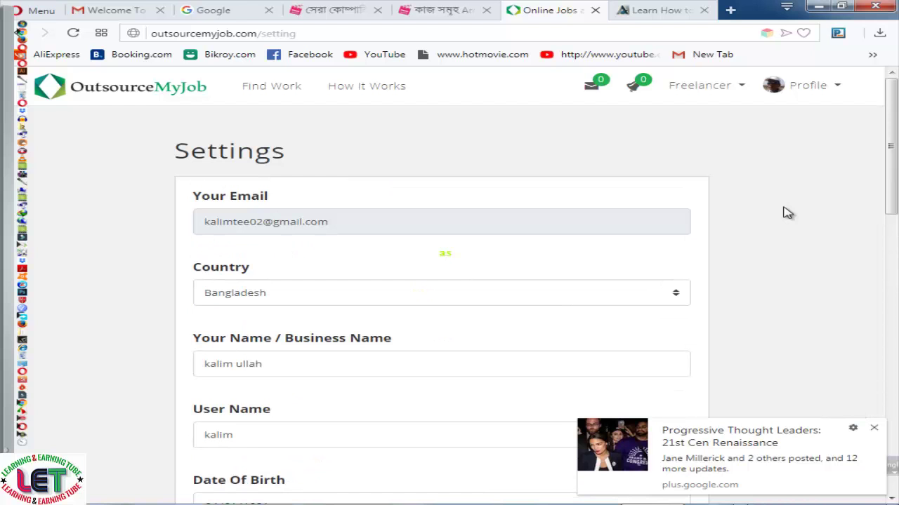
pyautogui.click(839, 91)
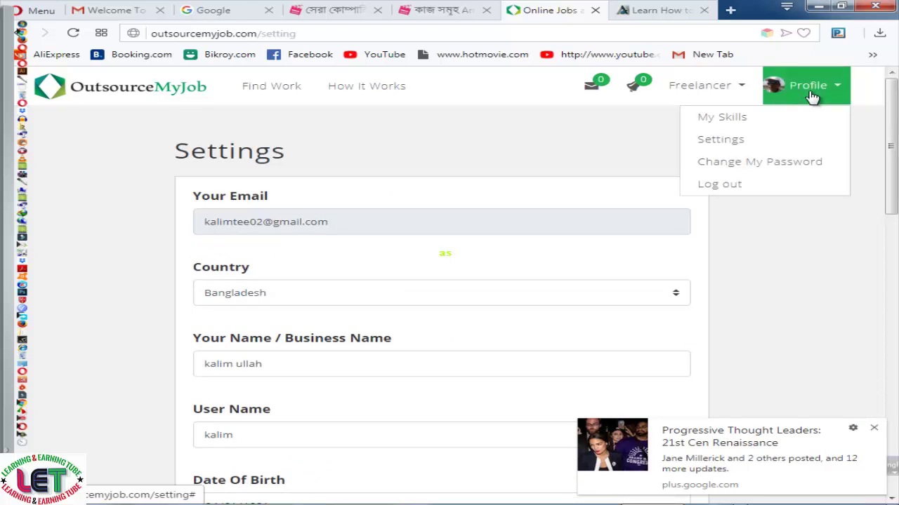
pyautogui.click(751, 141)
# Open the My Skills page and dismiss the Google+ notification to see the listed skills
pyautogui.click(741, 121)
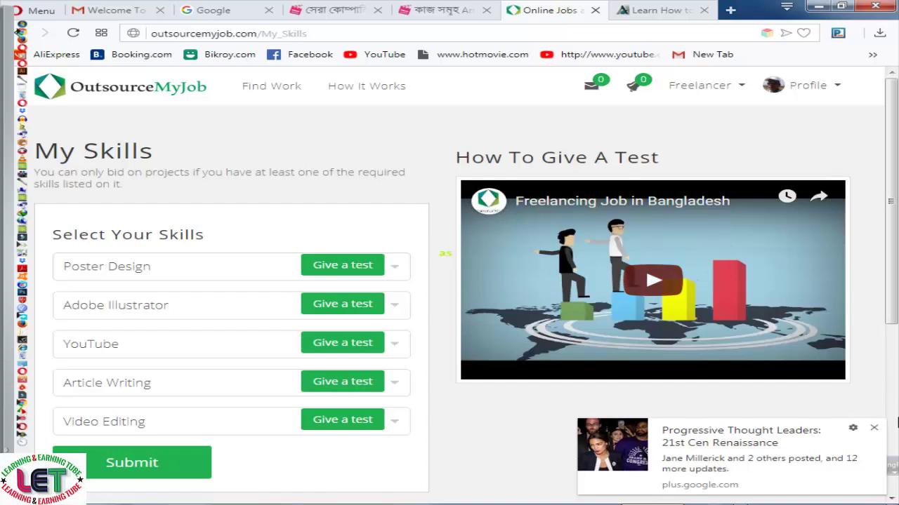
pyautogui.click(873, 427)
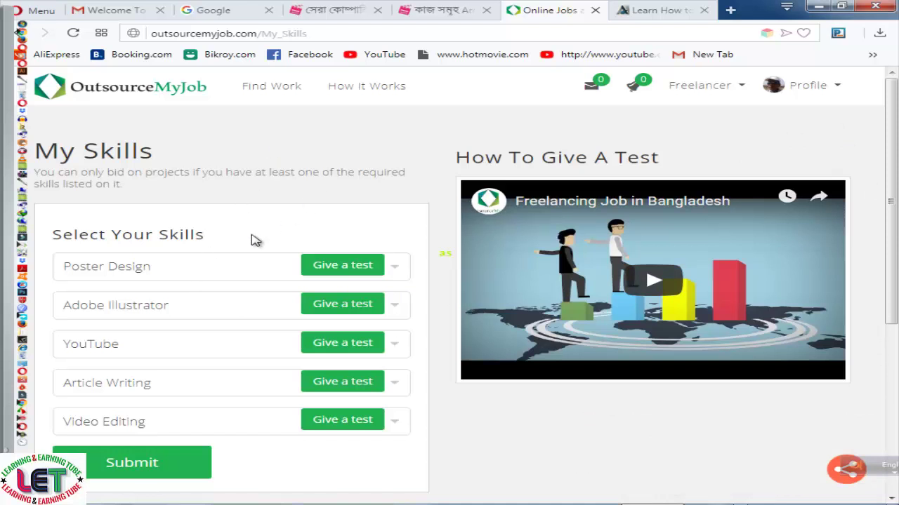
pyautogui.scroll(-2, 414, 282)
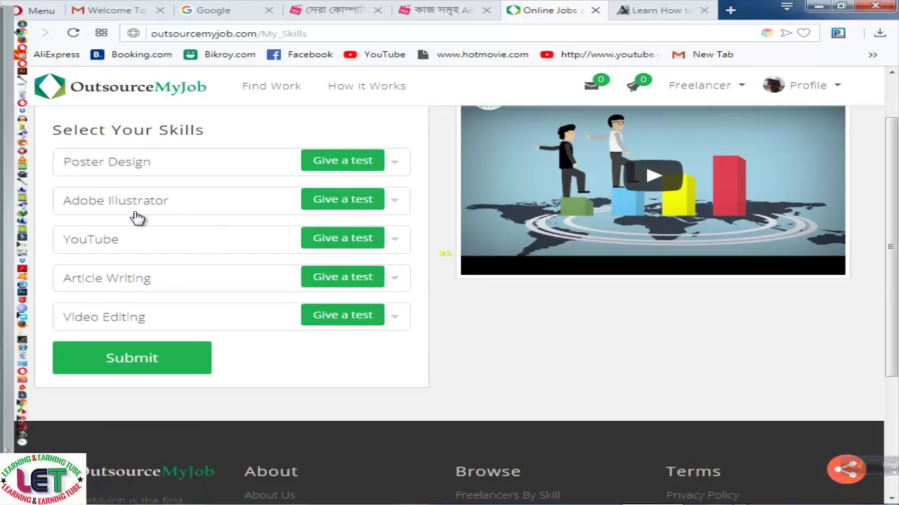
# Start the Poster Design skill test, view the Online Exam System login tab, then return to My Skills
pyautogui.click(328, 164)
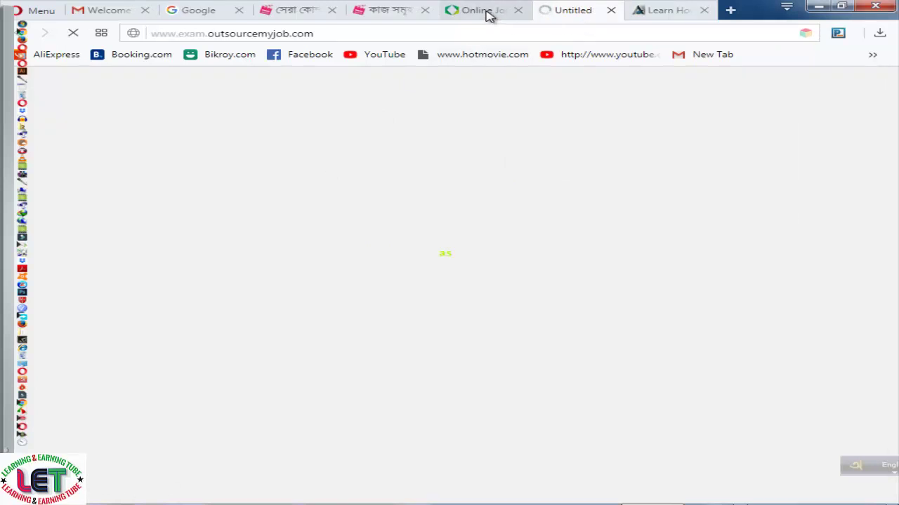
pyautogui.click(485, 10)
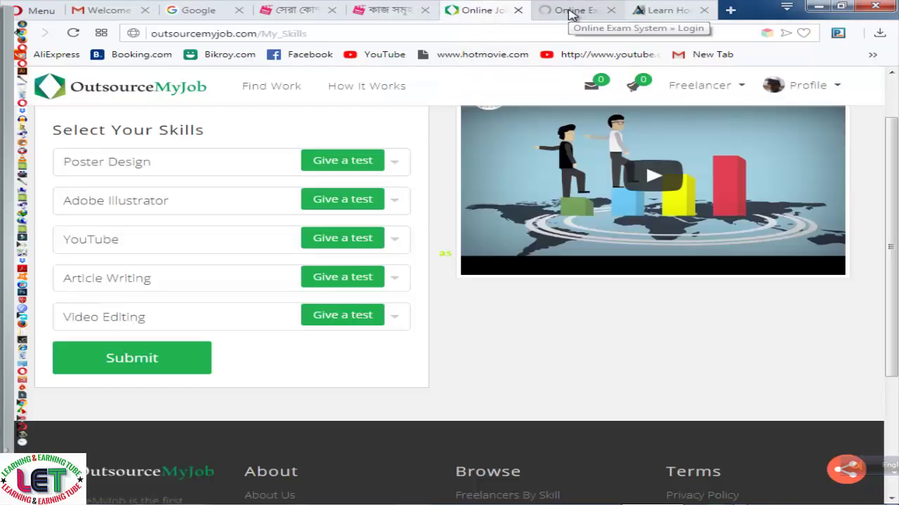
pyautogui.click(570, 11)
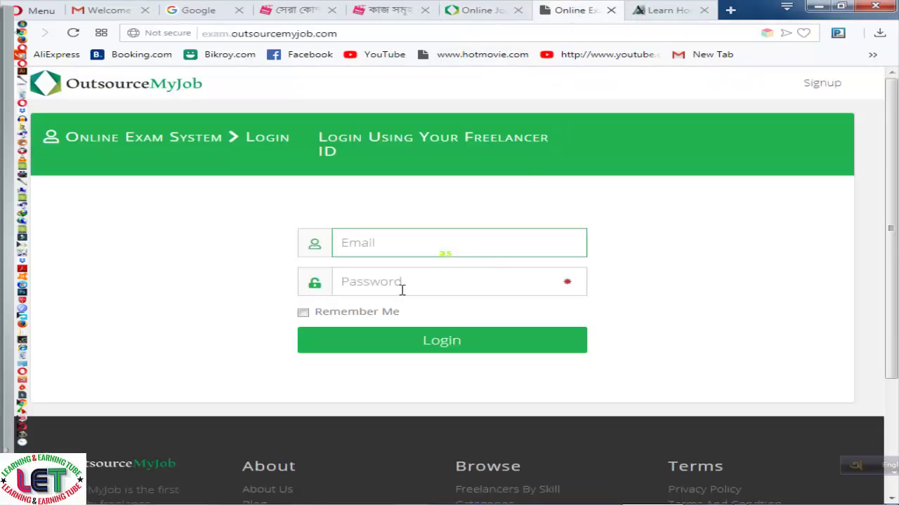
pyautogui.click(485, 16)
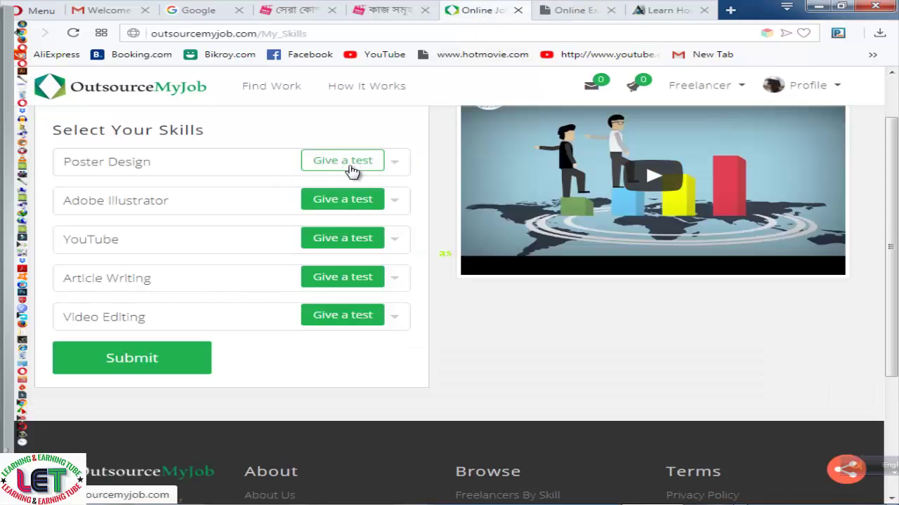
pyautogui.click(394, 163)
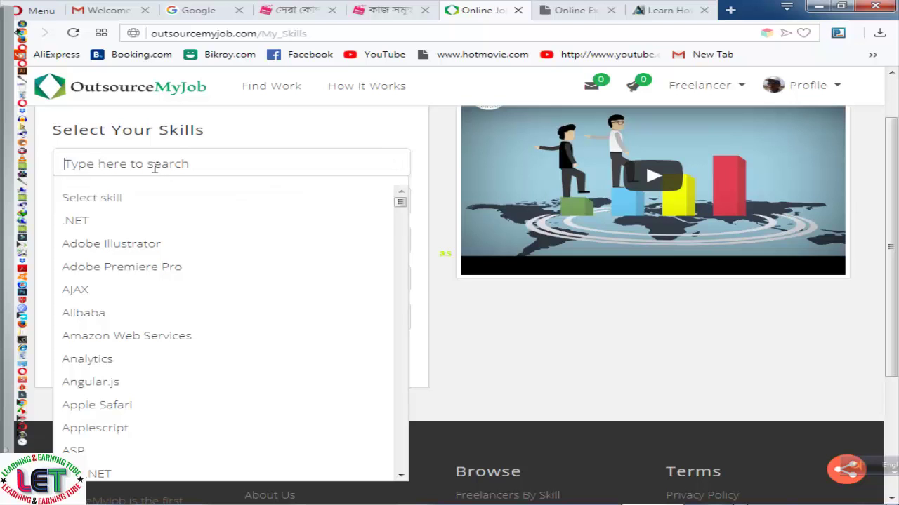
pyautogui.scroll(-5, 140, 295)
pyautogui.scroll(-20, 141, 299)
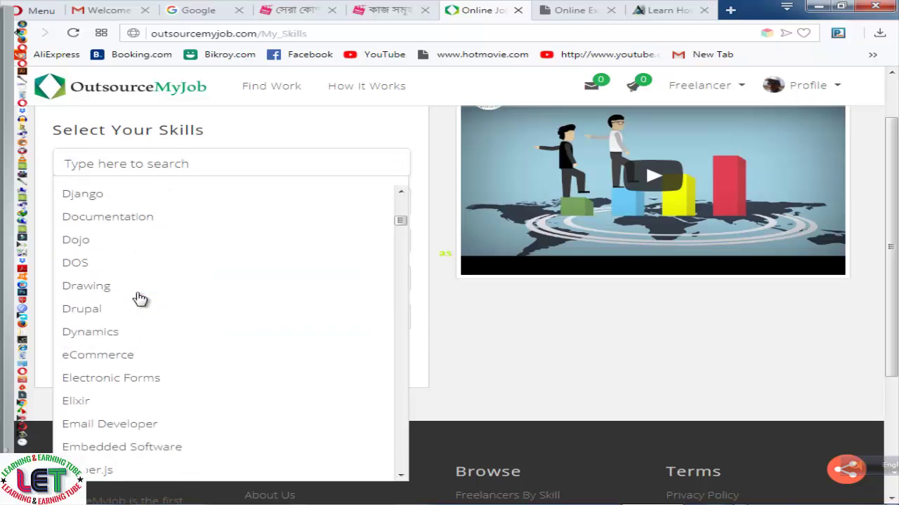
pyautogui.scroll(-20, 147, 297)
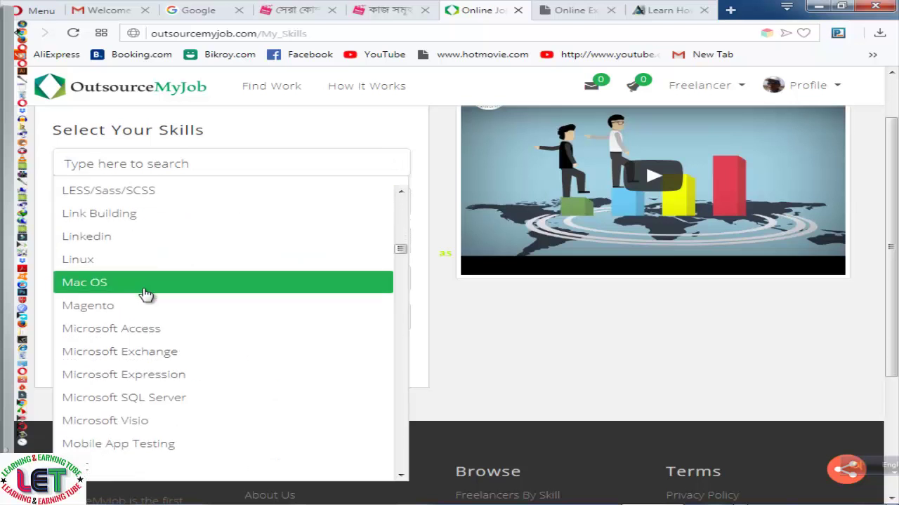
pyautogui.scroll(-20, 151, 298)
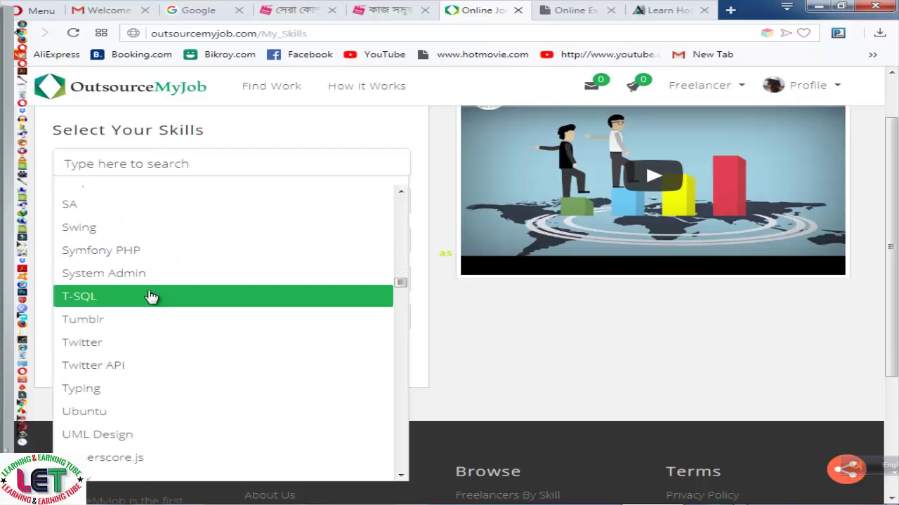
pyautogui.scroll(-15, 156, 299)
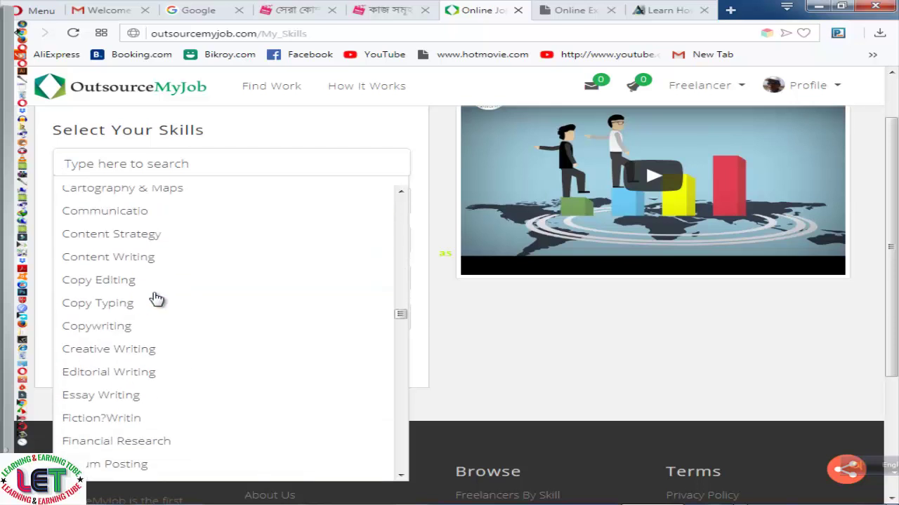
pyautogui.scroll(-15, 156, 298)
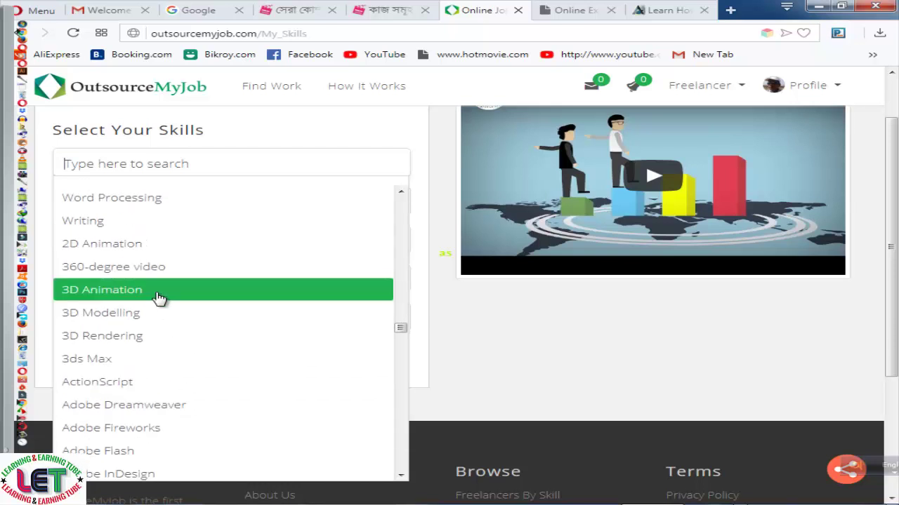
pyautogui.scroll(-5, 208, 295)
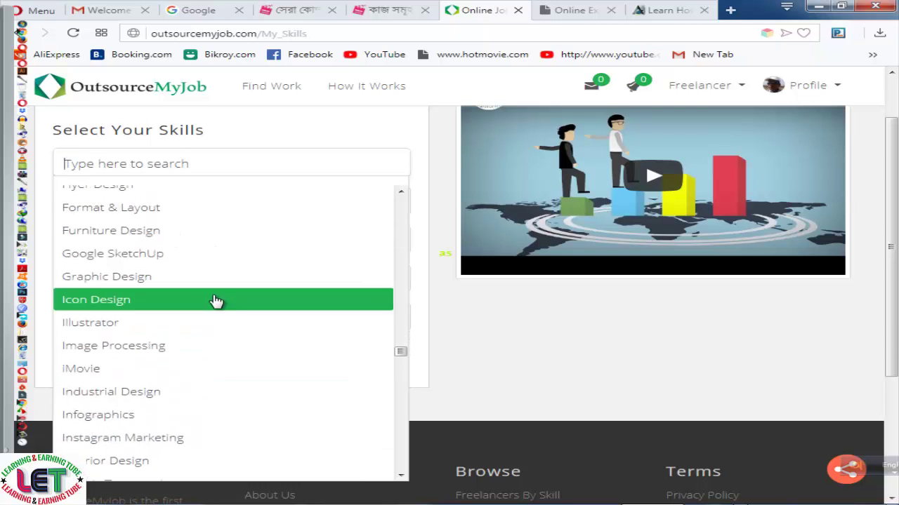
pyautogui.click(502, 326)
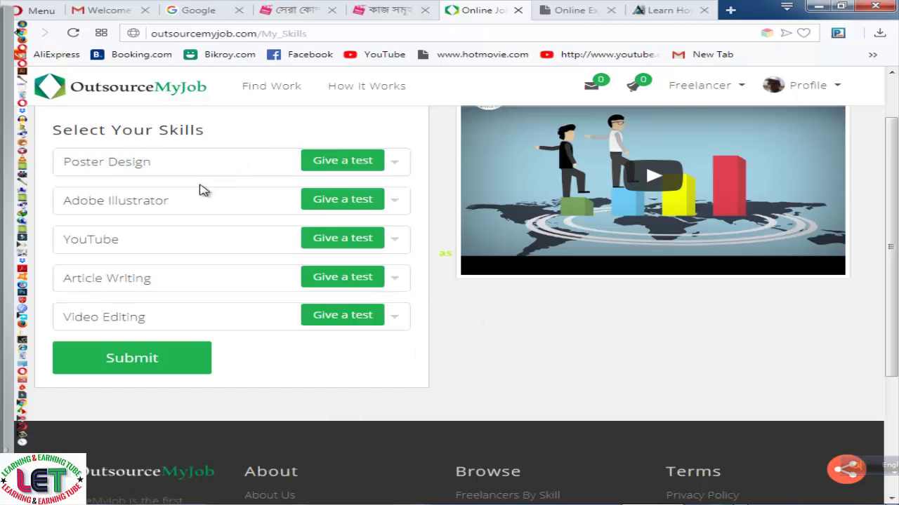
# Submit the chosen skills and open the account Settings page
pyautogui.click(169, 370)
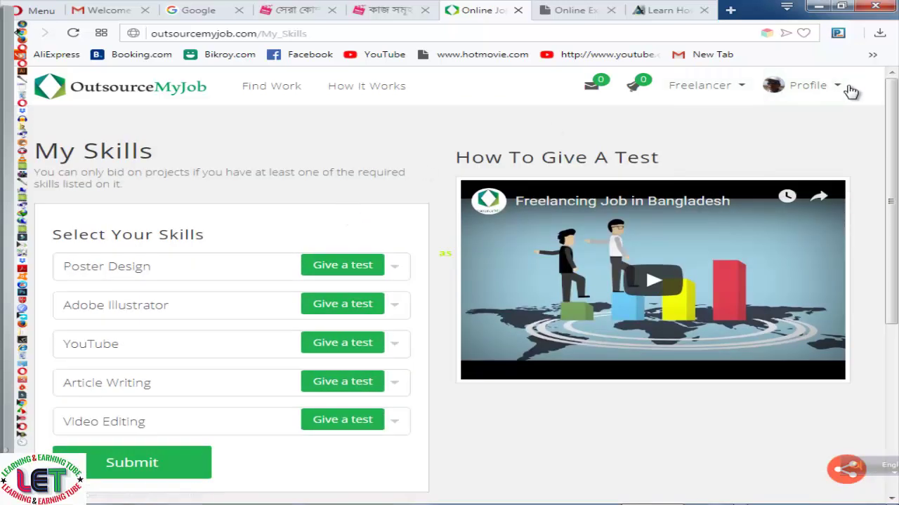
pyautogui.click(842, 87)
pyautogui.click(738, 146)
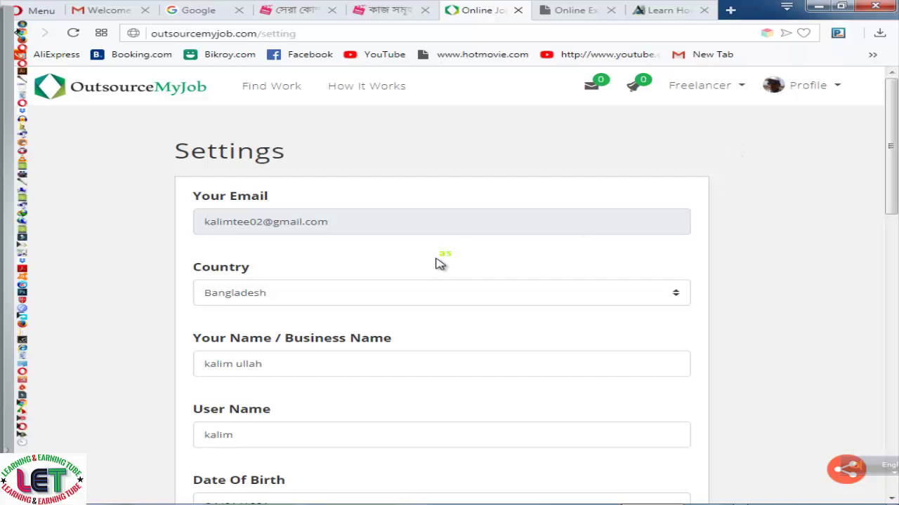
# Review the Settings form and select the Profile Description text, leaving it unchanged
pyautogui.scroll(-10, 404, 223)
pyautogui.scroll(-3, 406, 226)
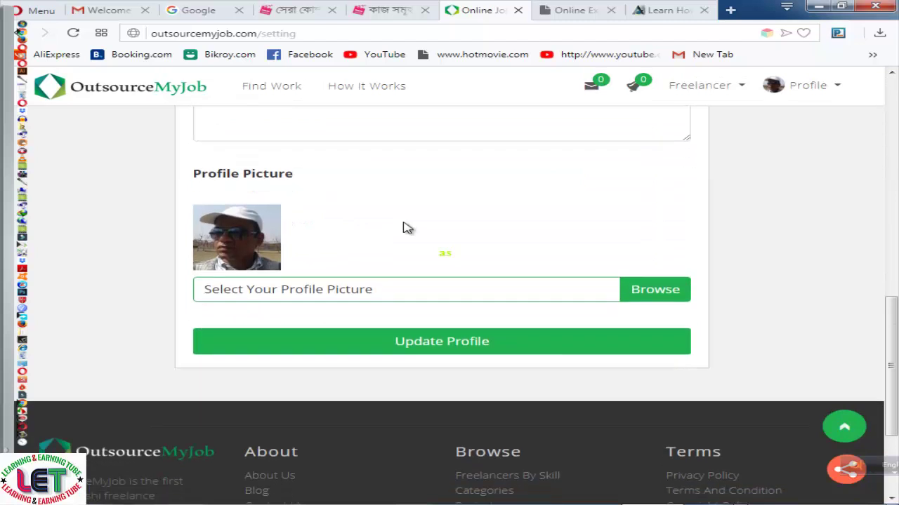
pyautogui.scroll(5, 407, 231)
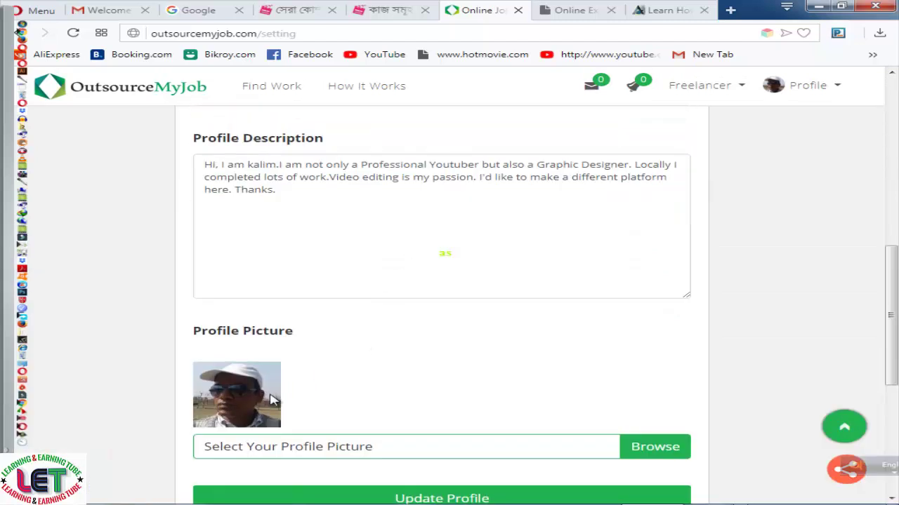
pyautogui.scroll(1, 412, 306)
pyautogui.scroll(2, 410, 306)
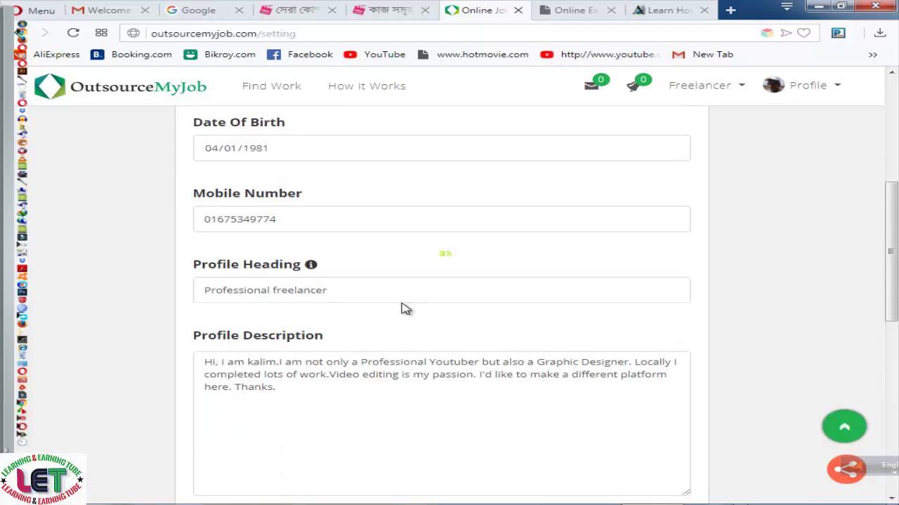
pyautogui.scroll(-2, 250, 362)
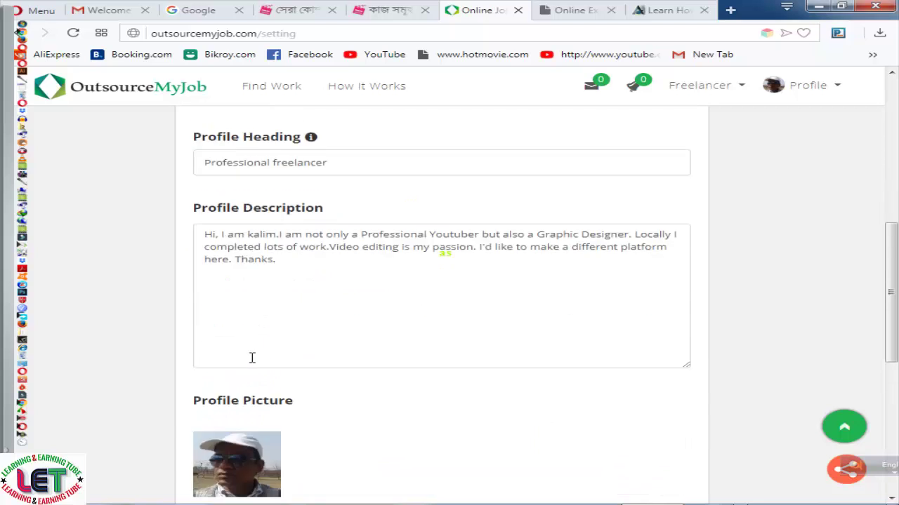
pyautogui.click(209, 228)
pyautogui.hotkey('ctrl', 'a')
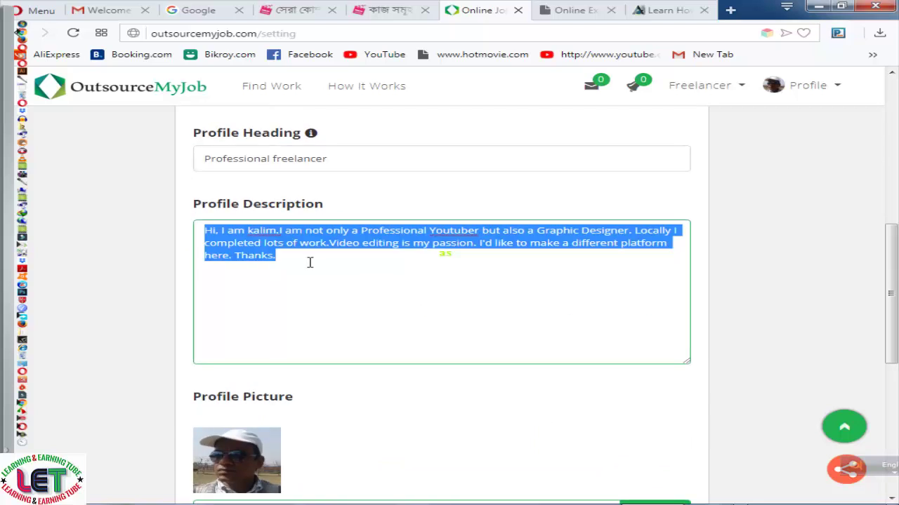
pyautogui.click(307, 261)
# Check the Country dropdown, keeping Bangladesh, then go to Find Work's project list
pyautogui.scroll(2, 352, 288)
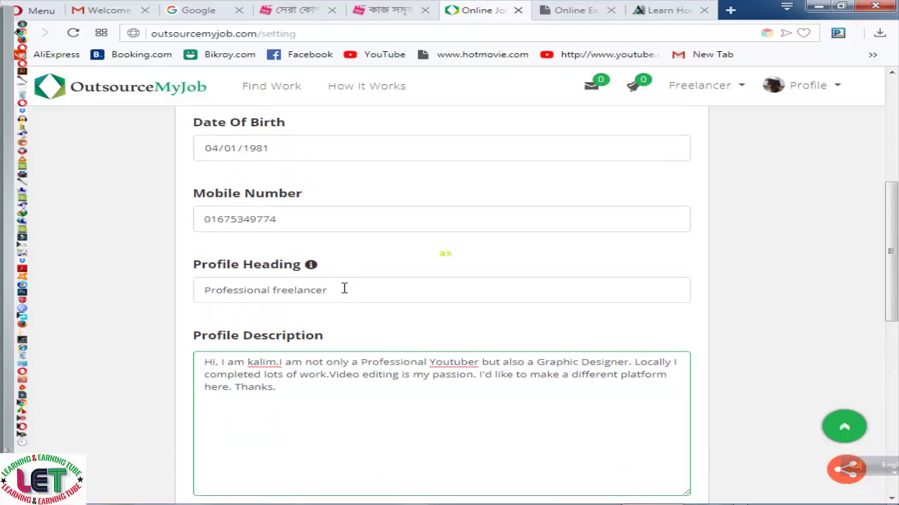
pyautogui.scroll(1, 344, 309)
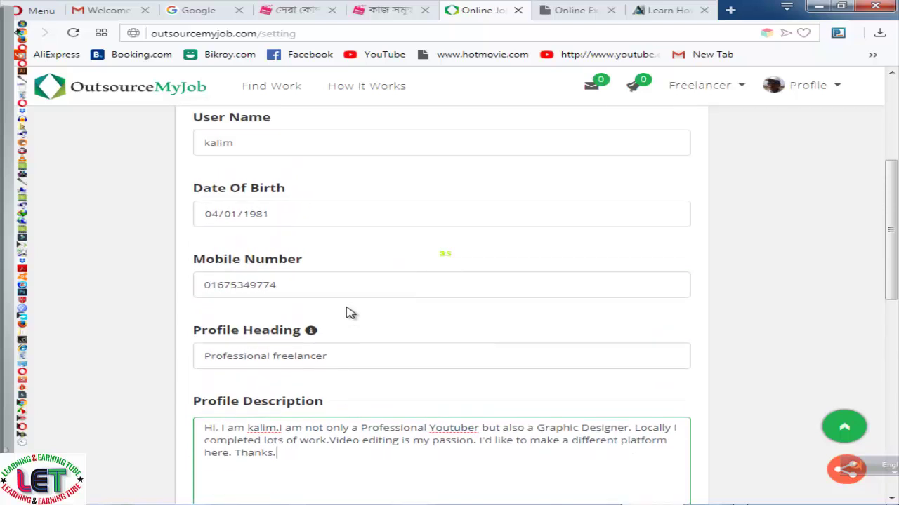
pyautogui.scroll(1, 342, 362)
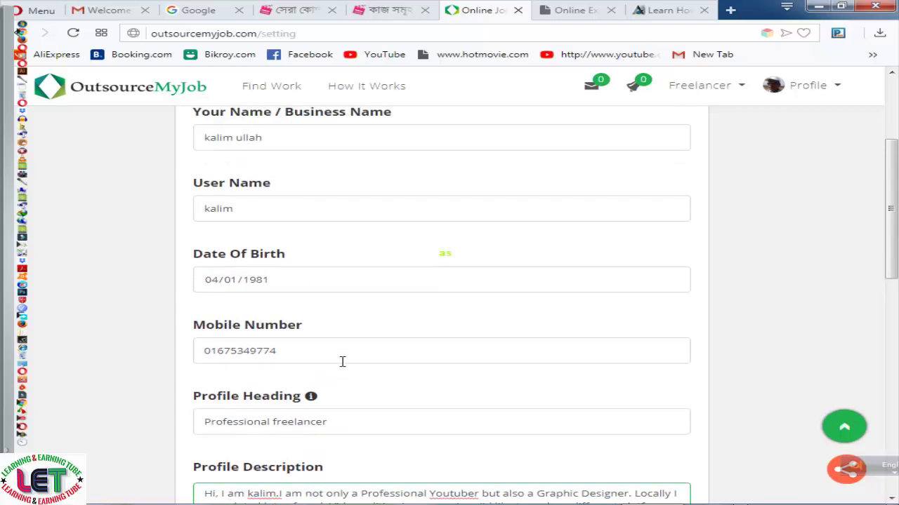
pyautogui.scroll(2, 315, 344)
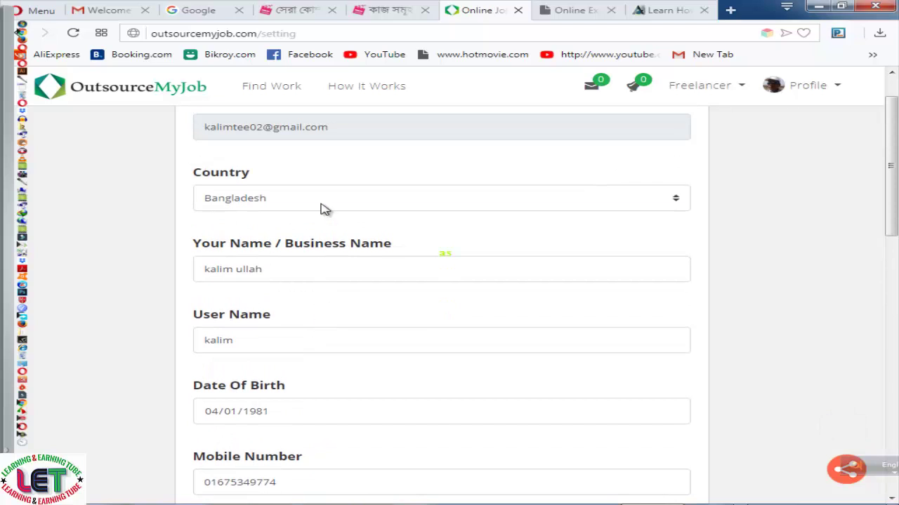
pyautogui.scroll(1, 442, 255)
pyautogui.scroll(1, 442, 255)
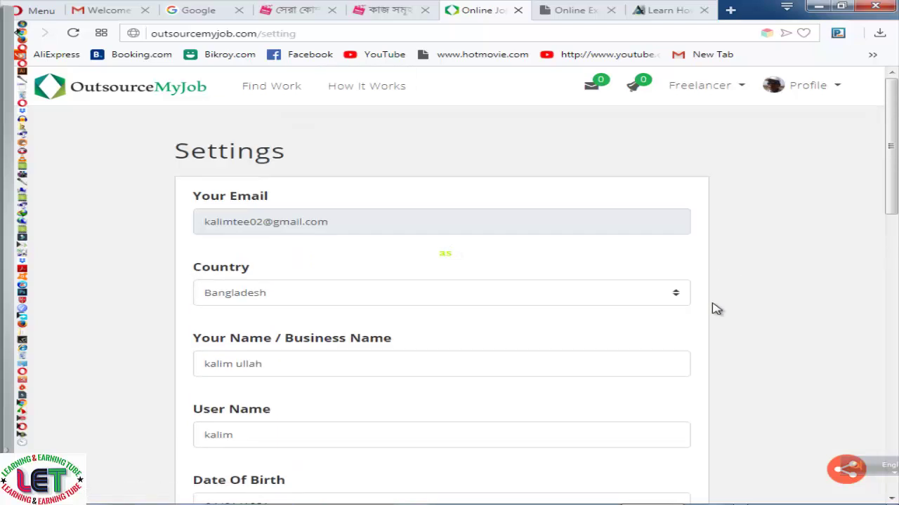
pyautogui.click(674, 297)
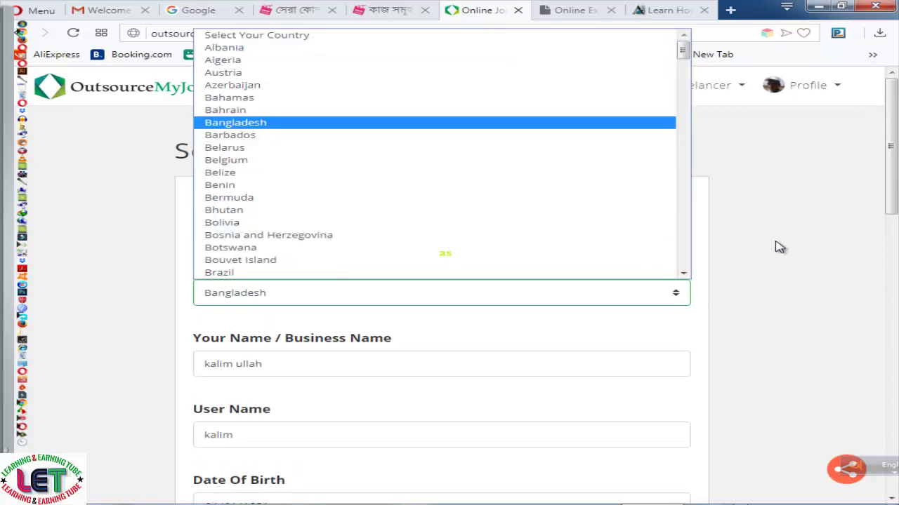
pyautogui.click(775, 249)
pyautogui.click(273, 95)
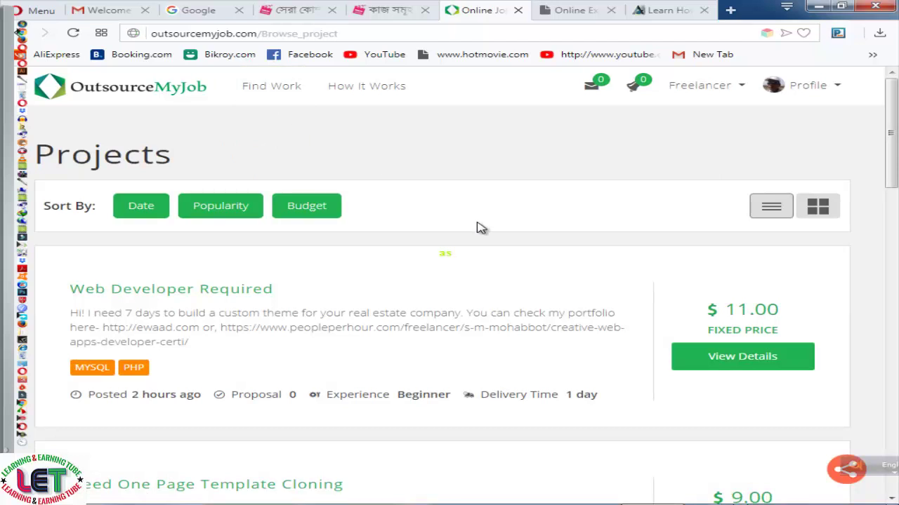
# Browse the fixed-price job listings down to 'Lead Generation/Data Research Experts Needed' ($179.00) and back
pyautogui.scroll(-2, 480, 228)
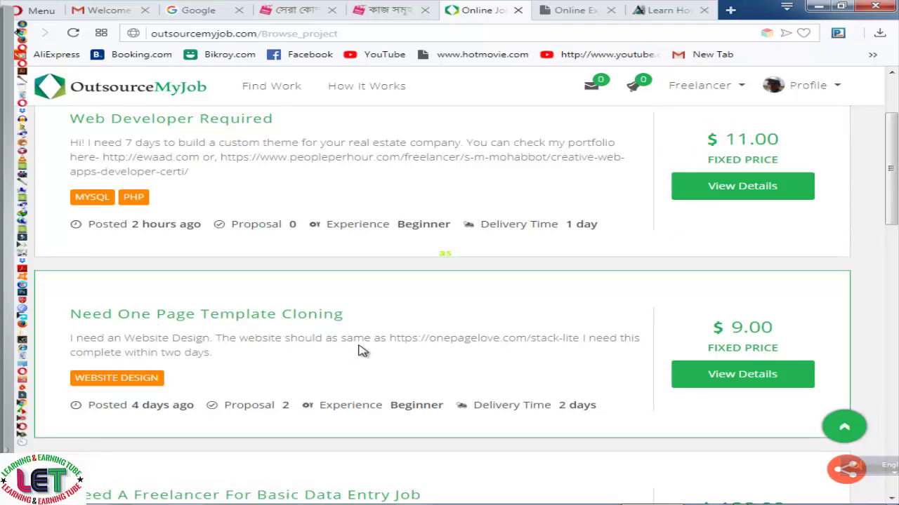
pyautogui.scroll(-3, 586, 343)
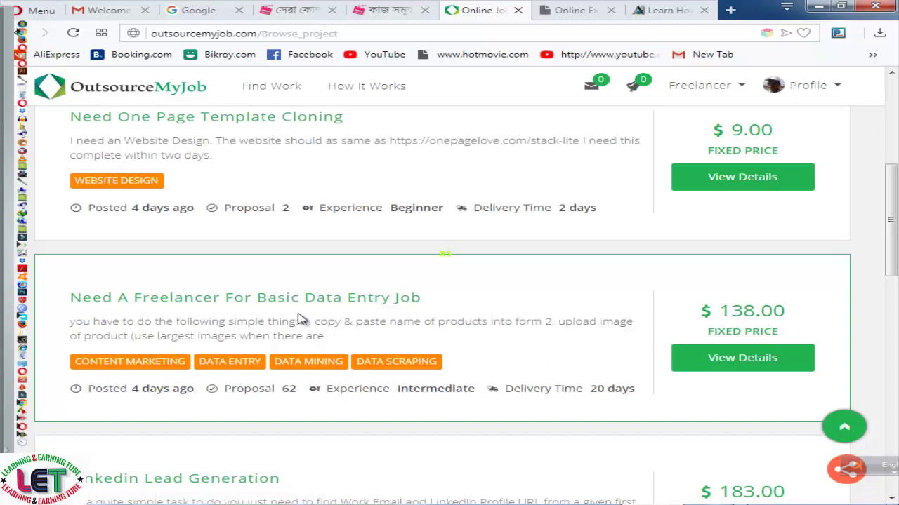
pyautogui.scroll(-1, 441, 318)
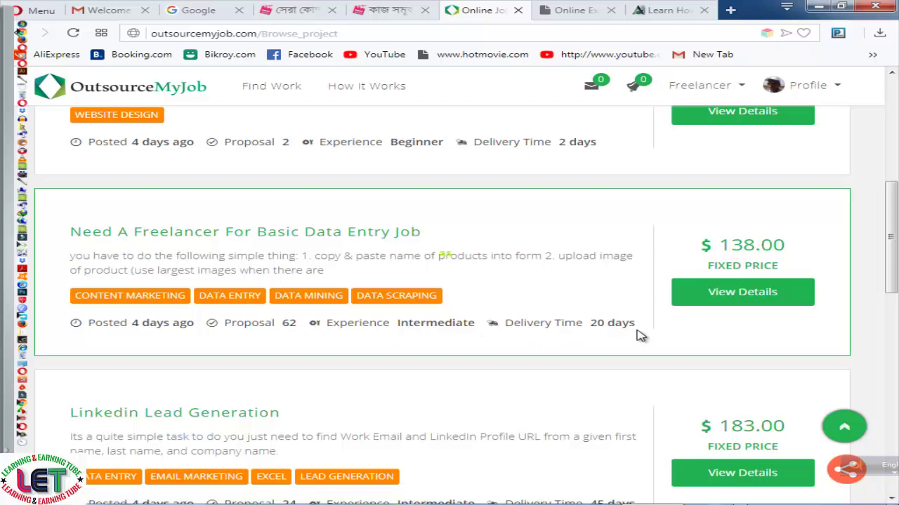
pyautogui.scroll(-3, 637, 335)
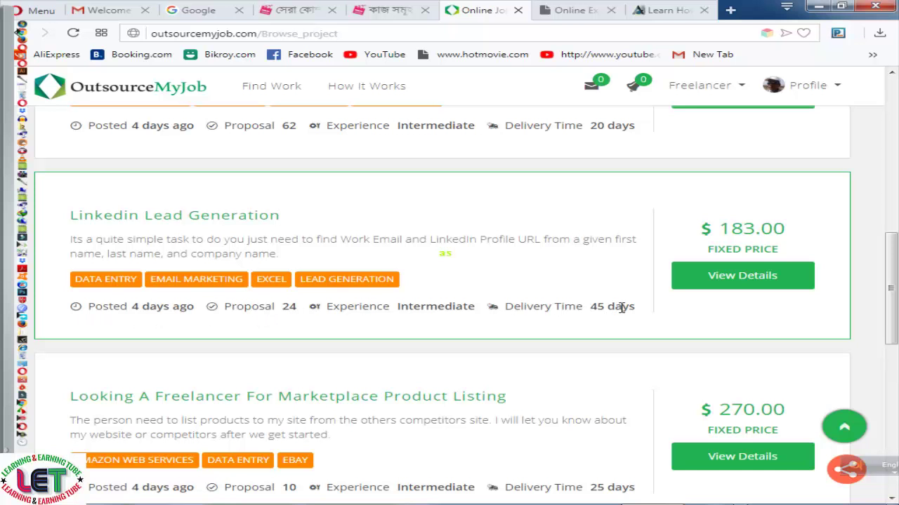
pyautogui.scroll(-4, 622, 309)
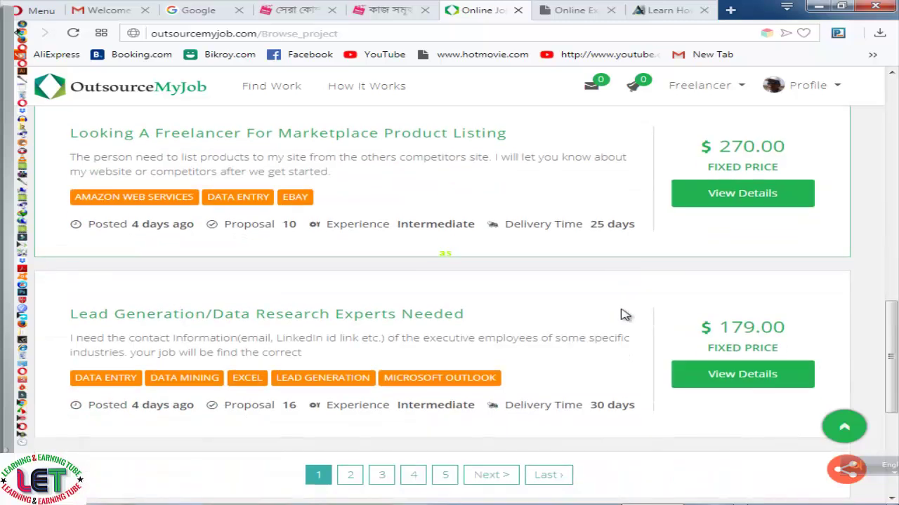
pyautogui.scroll(-2, 622, 315)
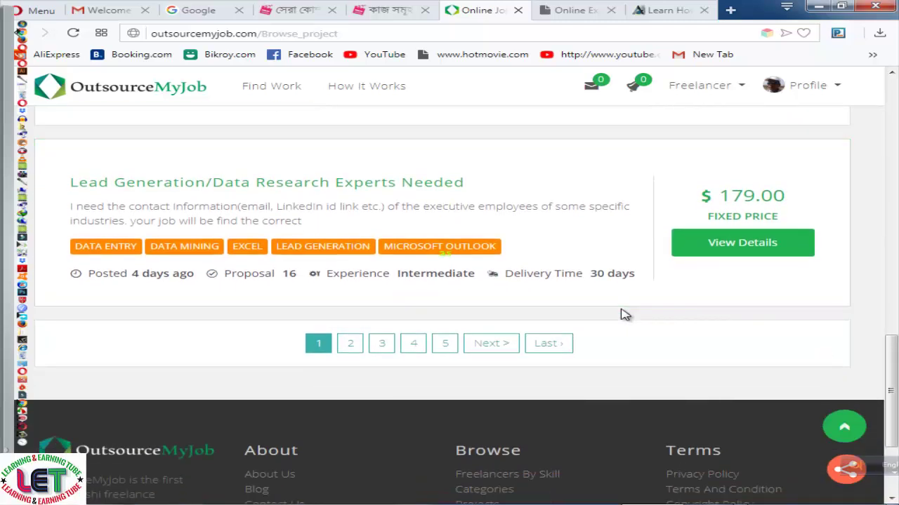
pyautogui.scroll(2, 624, 315)
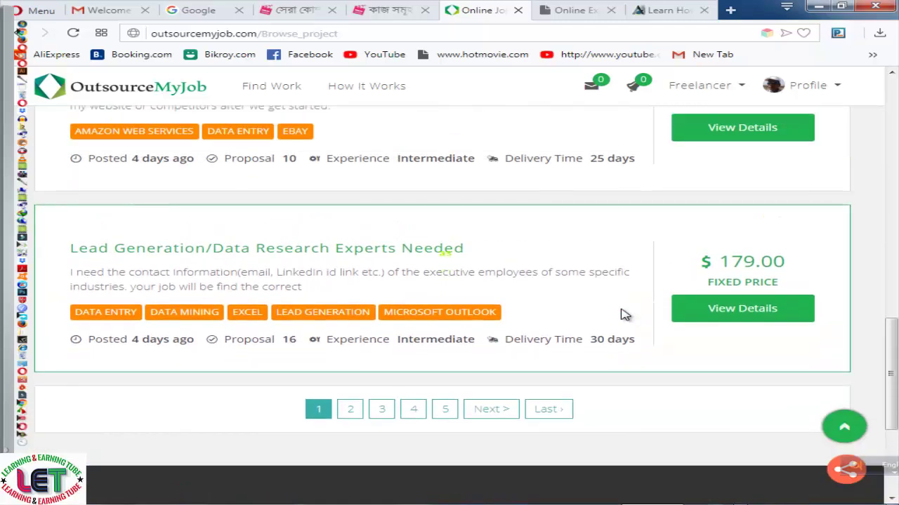
pyautogui.scroll(2, 586, 321)
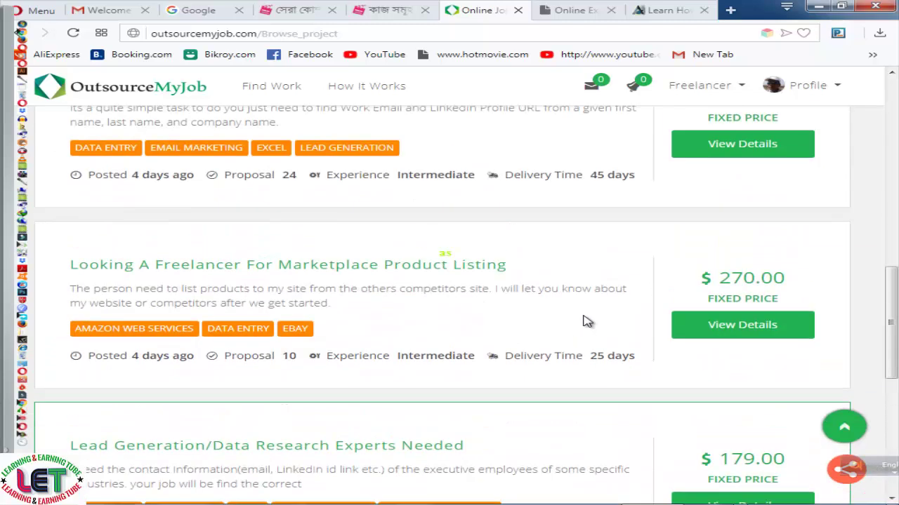
pyautogui.scroll(-3, 586, 321)
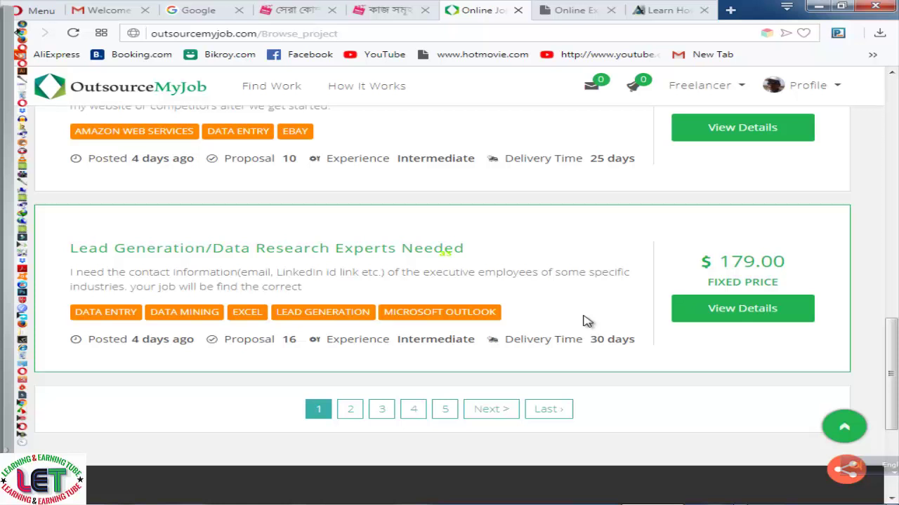
pyautogui.scroll(2, 586, 321)
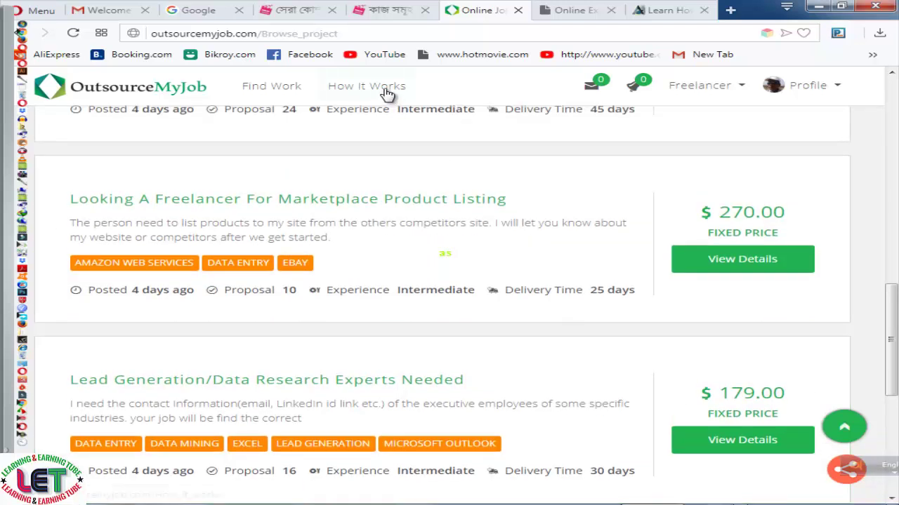
pyautogui.click(387, 95)
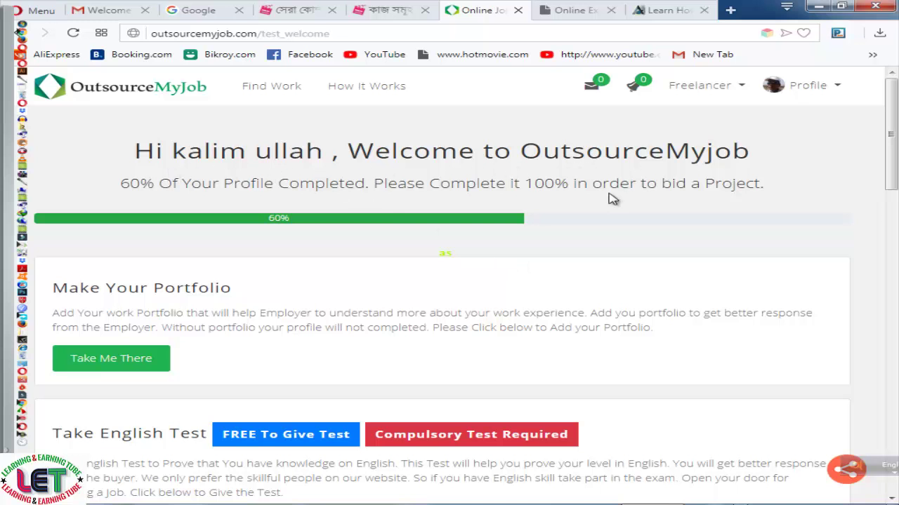
pyautogui.scroll(-2, 567, 251)
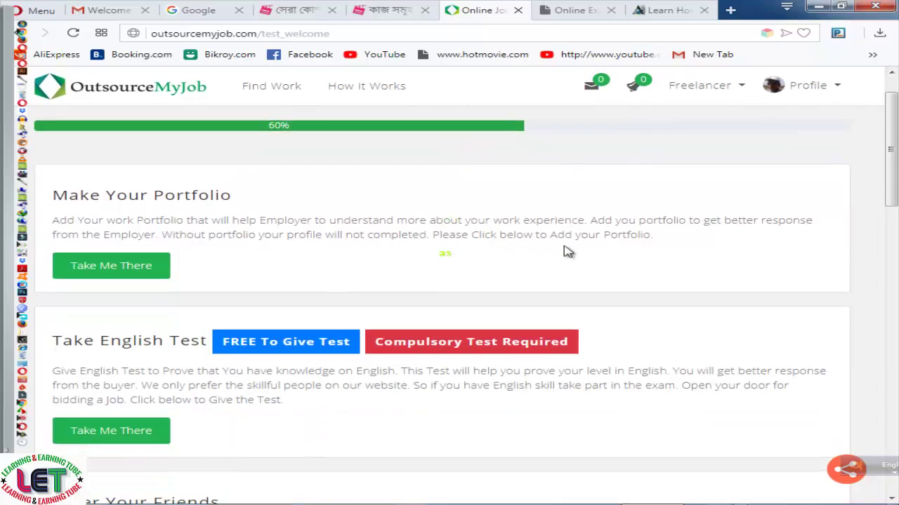
pyautogui.scroll(2, 566, 251)
pyautogui.scroll(-3, 502, 250)
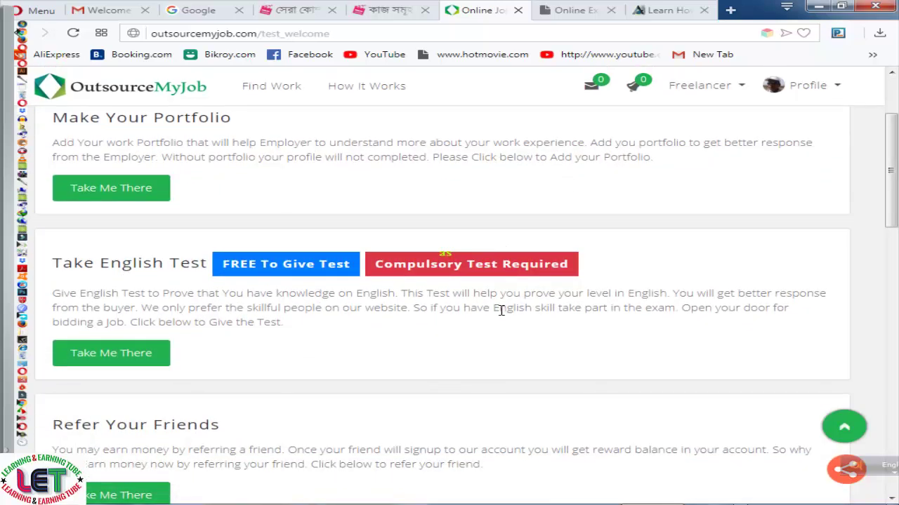
pyautogui.scroll(-1, 500, 310)
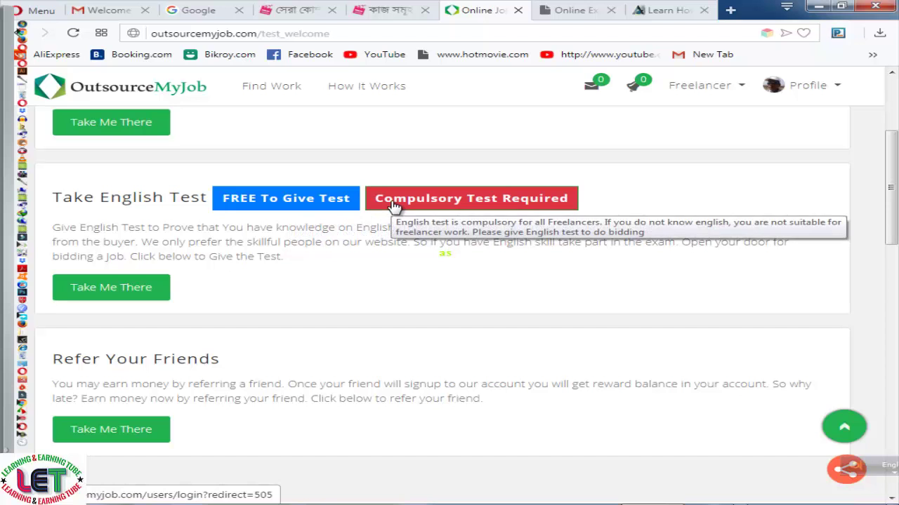
pyautogui.scroll(-1, 304, 284)
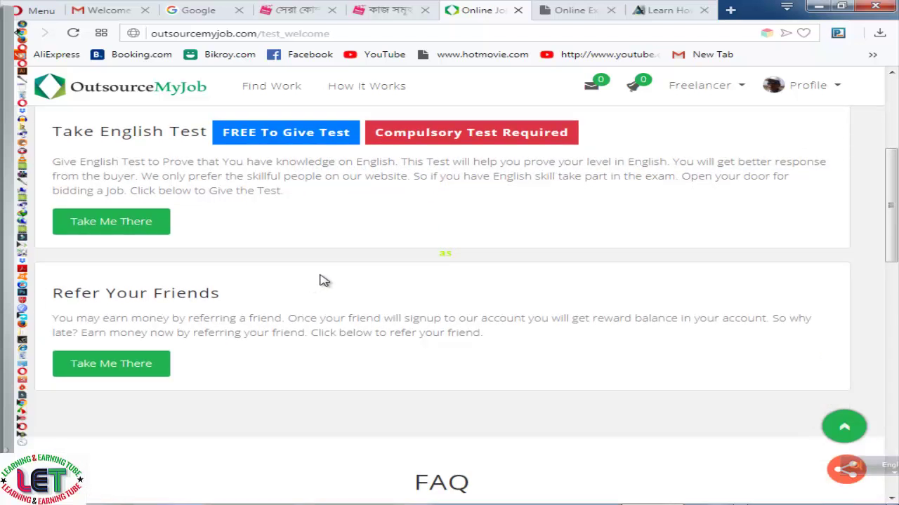
pyautogui.scroll(-2, 357, 268)
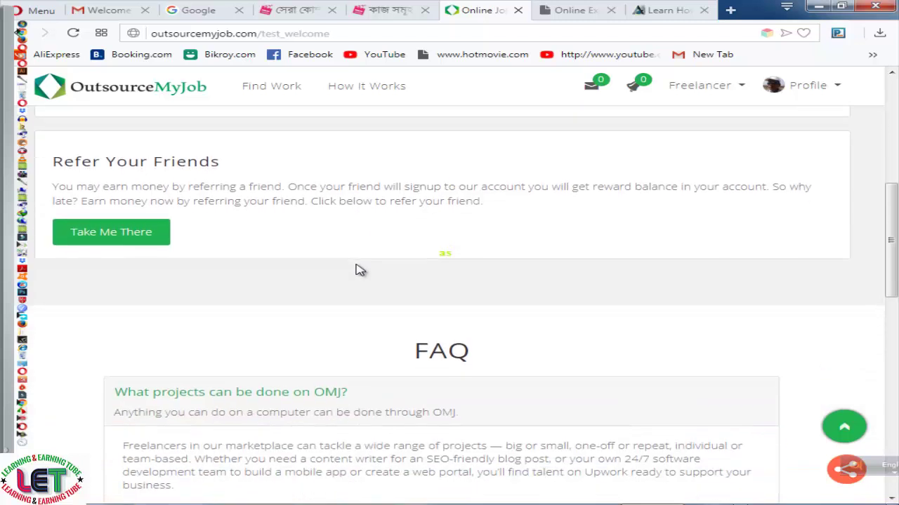
pyautogui.scroll(-1, 359, 270)
pyautogui.scroll(2, 358, 268)
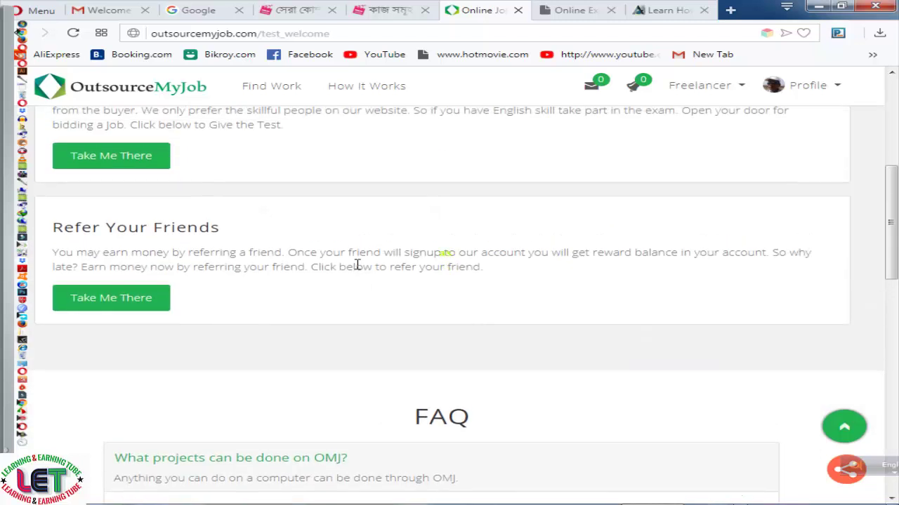
pyautogui.scroll(1, 379, 265)
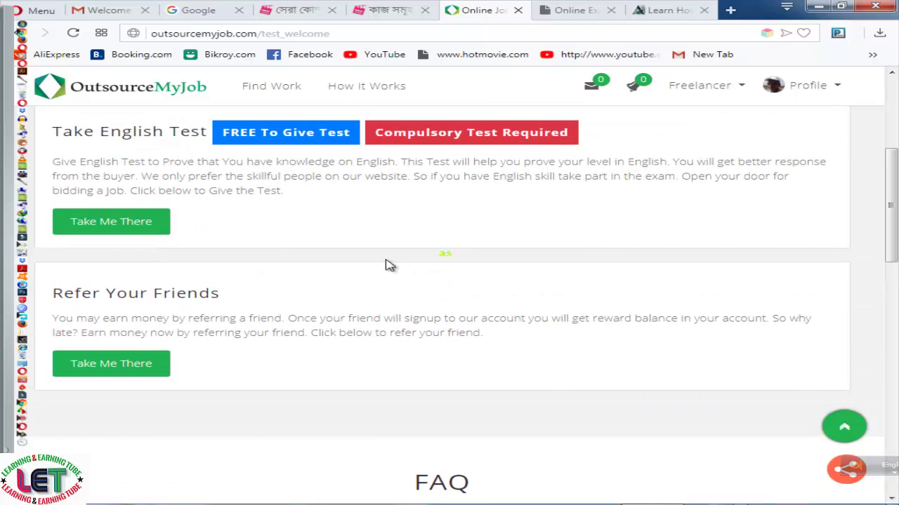
pyautogui.scroll(1, 389, 265)
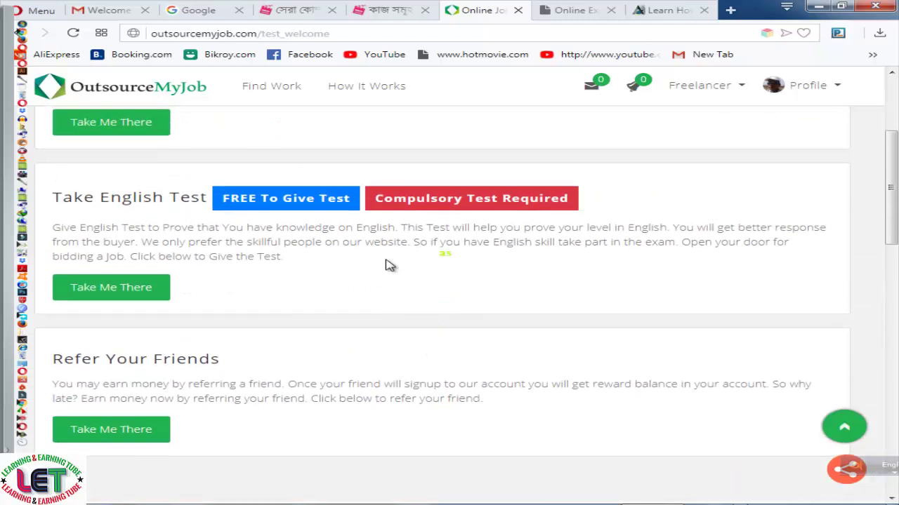
pyautogui.scroll(-1, 389, 264)
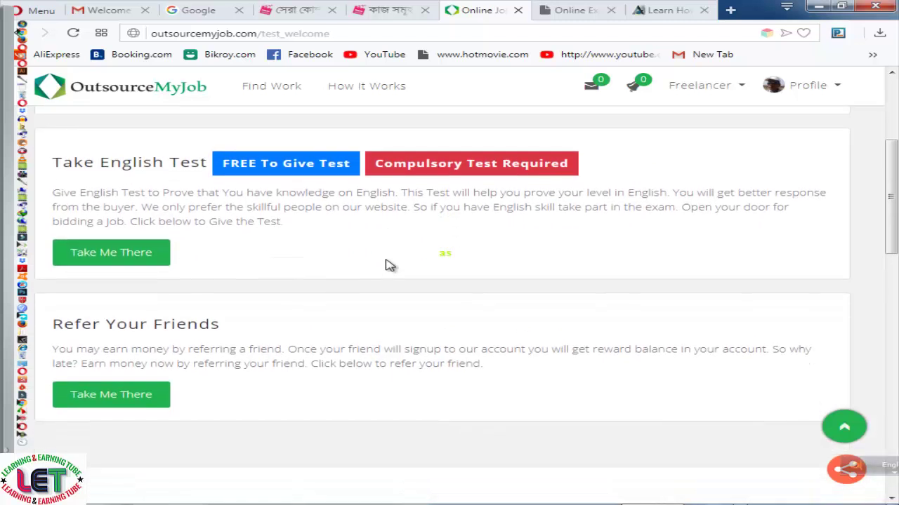
pyautogui.scroll(-1, 389, 264)
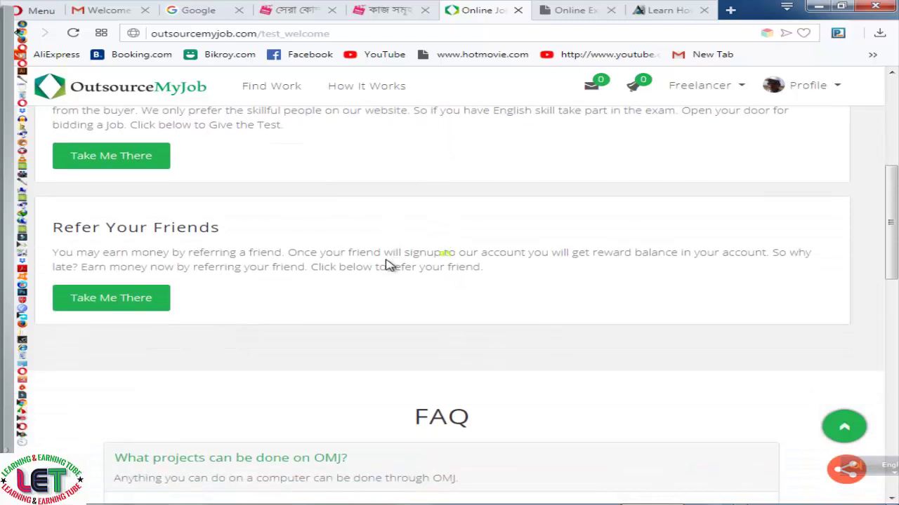
pyautogui.scroll(-1, 389, 265)
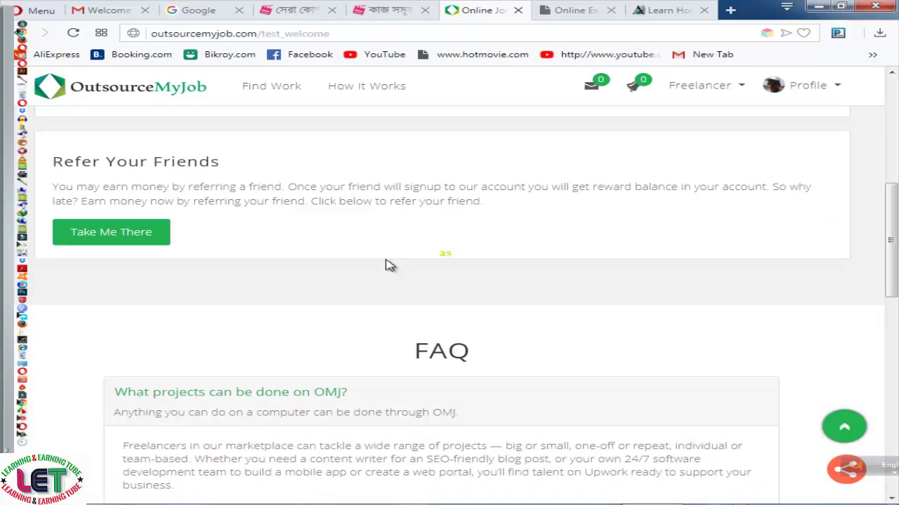
pyautogui.scroll(1, 390, 264)
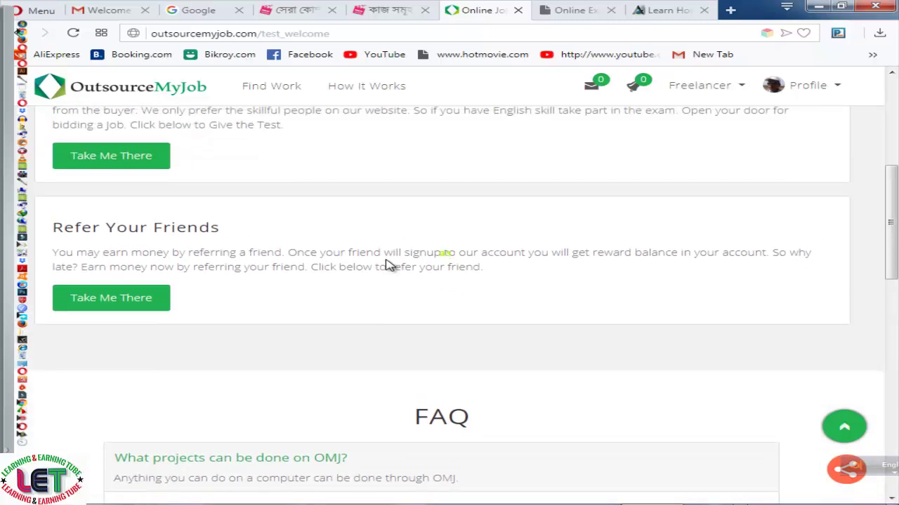
pyautogui.scroll(2, 389, 265)
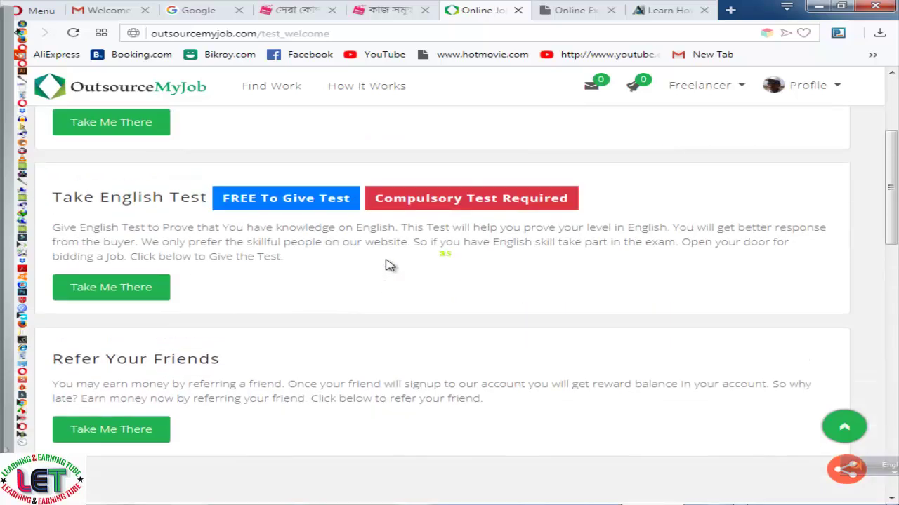
# Check the messages list from the envelope icon, then close it
pyautogui.click(594, 85)
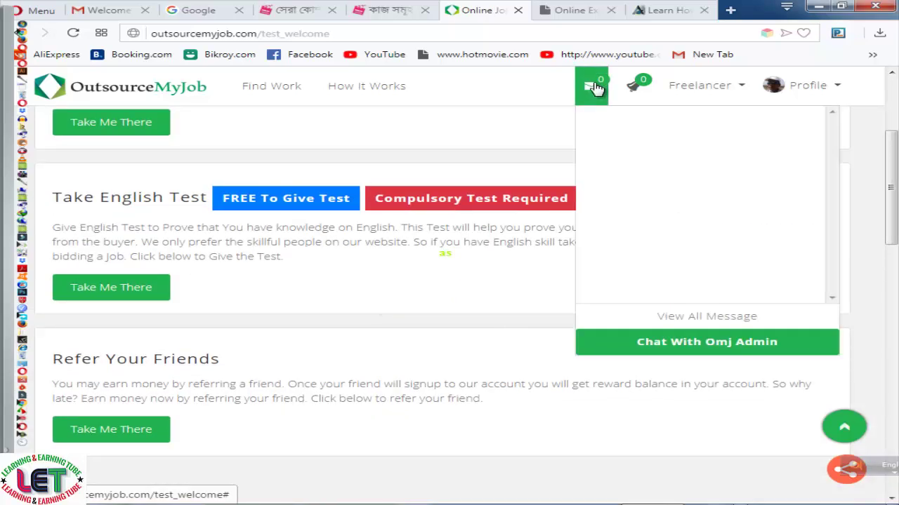
pyautogui.click(593, 86)
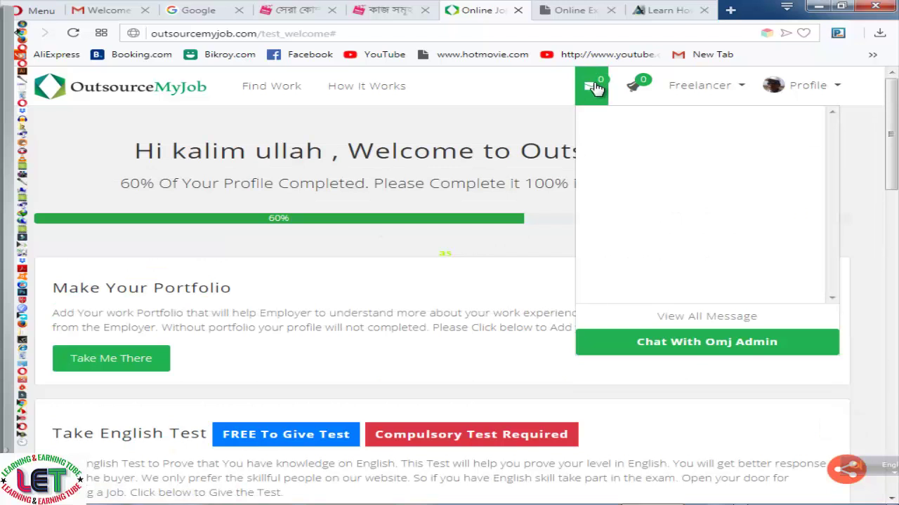
pyautogui.click(557, 136)
# Check notifications, then show the Freelancer menu with My Profile, My Bids, My Work, Withdraw, Add Bank Details
pyautogui.click(636, 85)
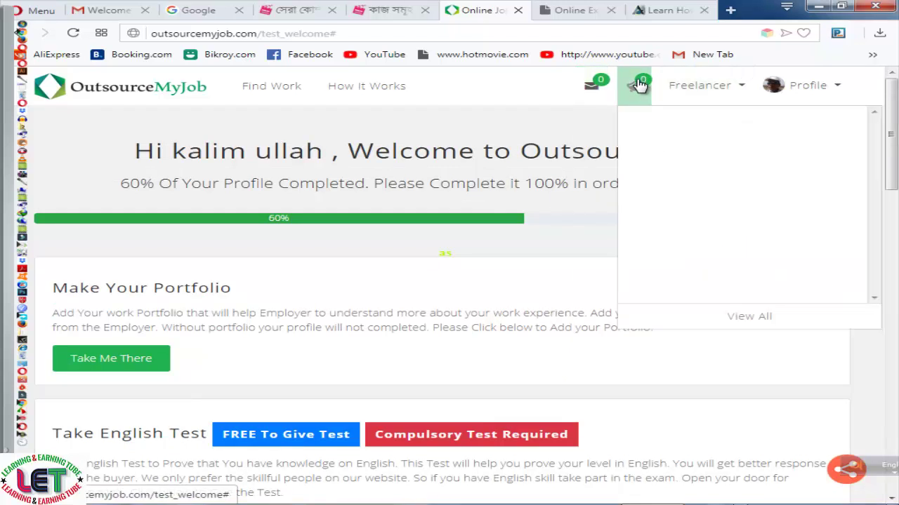
pyautogui.click(679, 95)
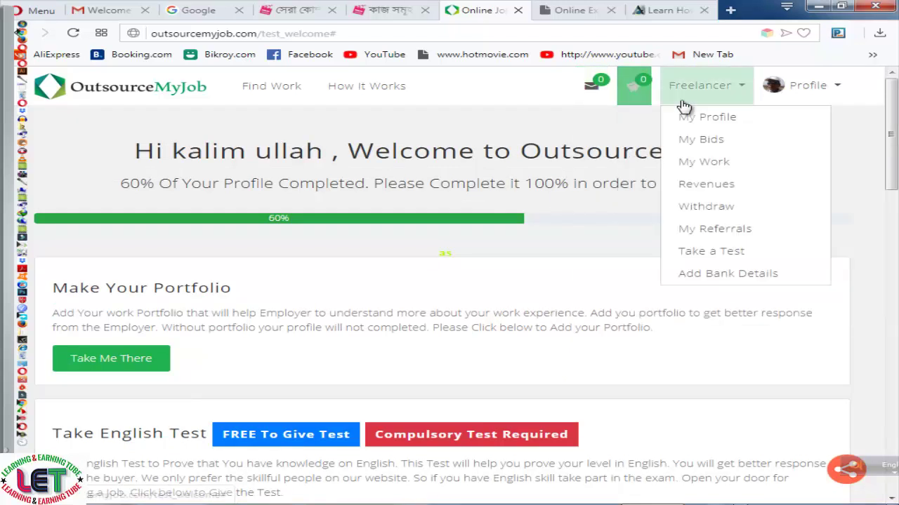
pyautogui.click(650, 83)
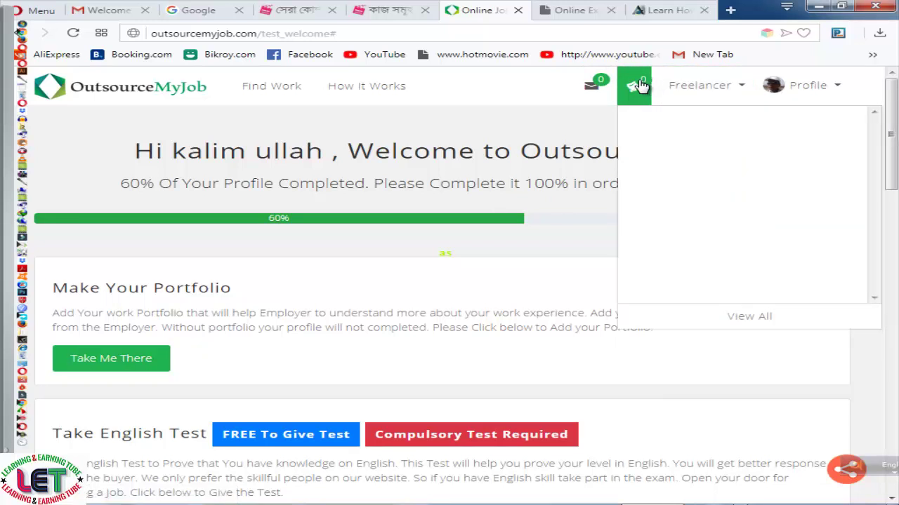
pyautogui.click(702, 85)
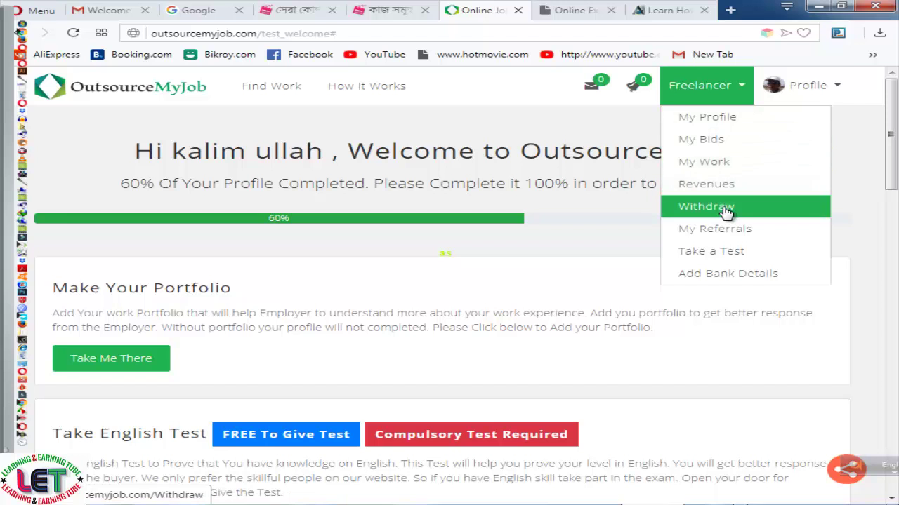
# Open the Add Bank Details page and look over its form
pyautogui.click(706, 279)
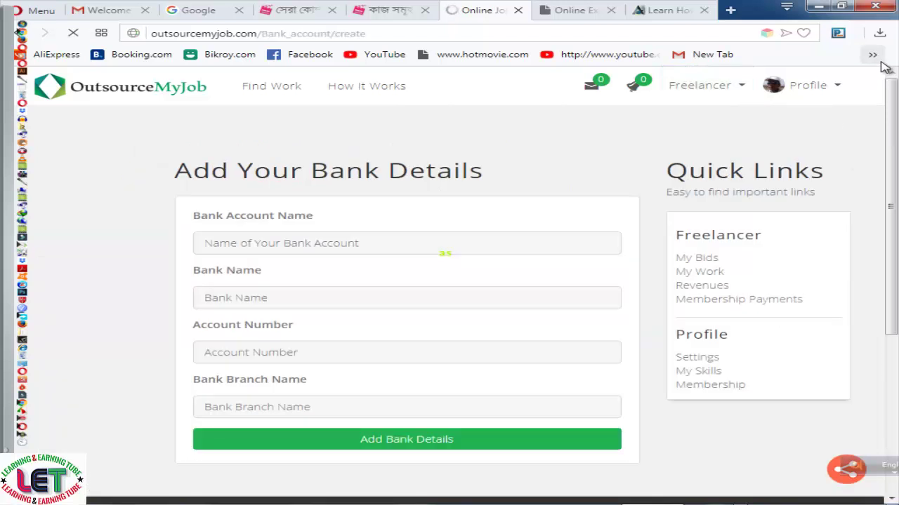
pyautogui.scroll(-3, 496, 287)
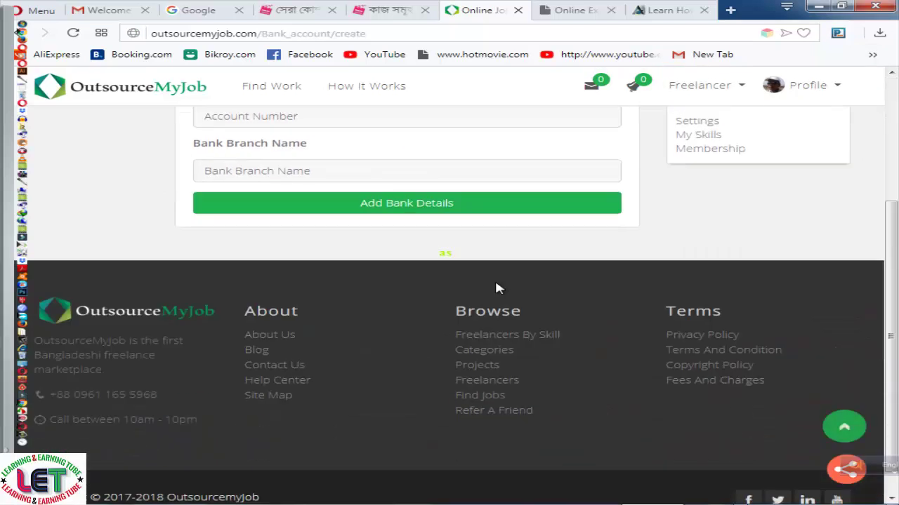
pyautogui.scroll(3, 526, 234)
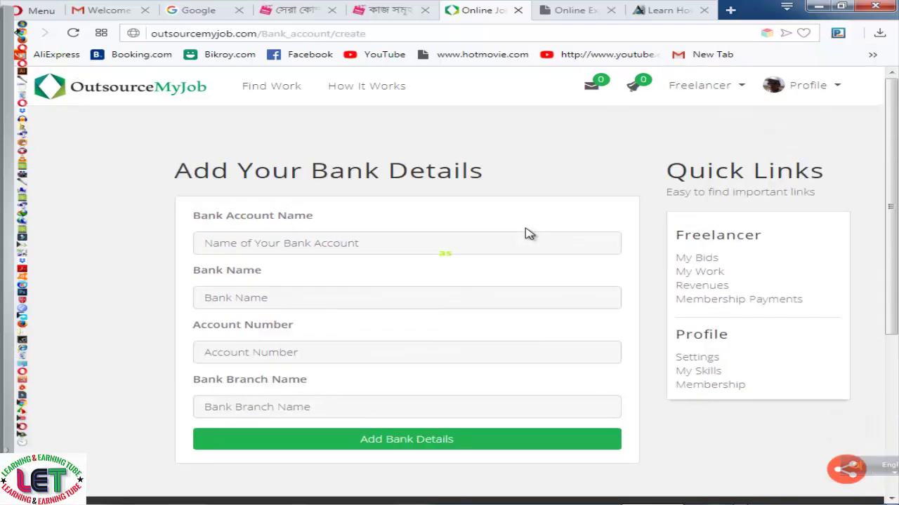
# Open the Withdraw Money page, showing a 0.00 $ balance and no withdraw requests
pyautogui.click(742, 89)
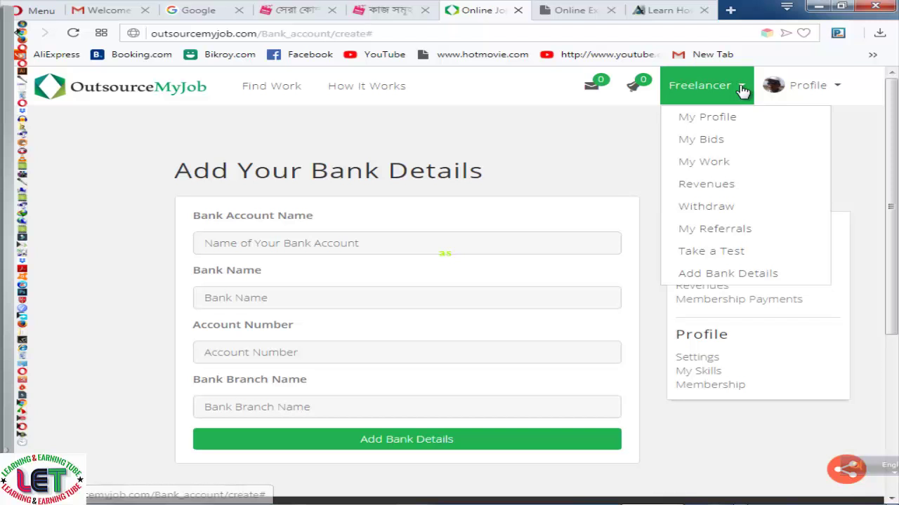
pyautogui.click(710, 209)
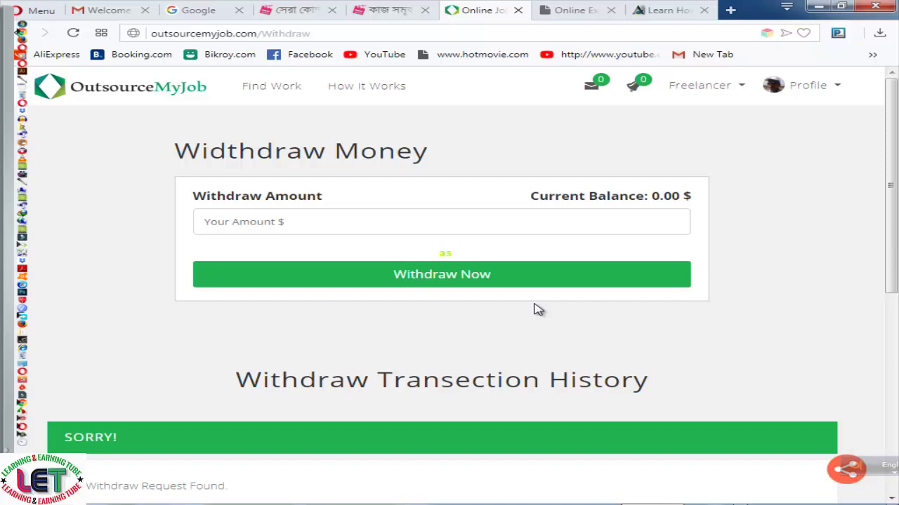
pyautogui.scroll(-3, 539, 309)
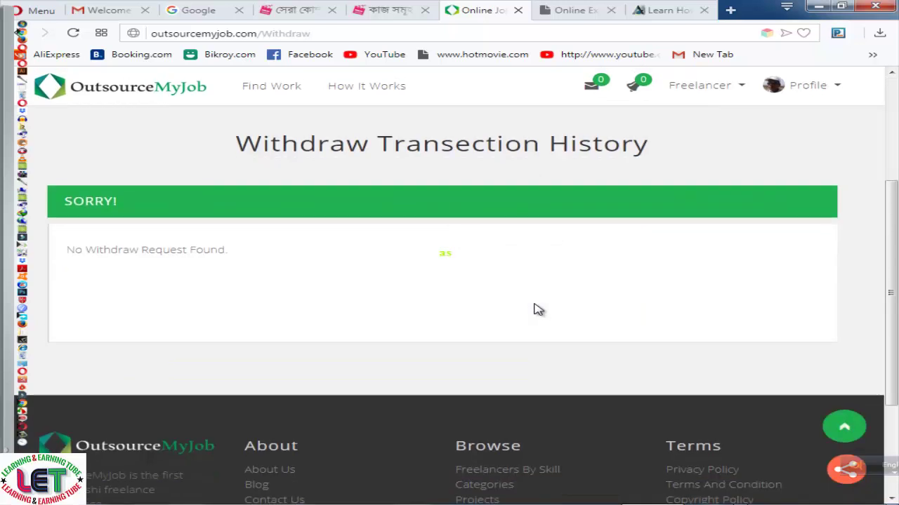
pyautogui.scroll(3, 539, 310)
pyautogui.click(746, 86)
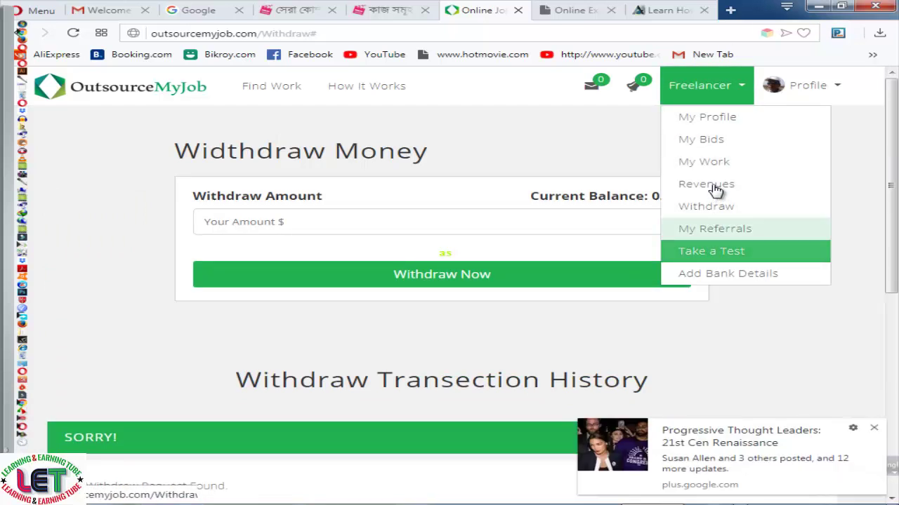
# Open the My Bids page, dismiss the Google+ popup, and look over the bids
pyautogui.click(741, 141)
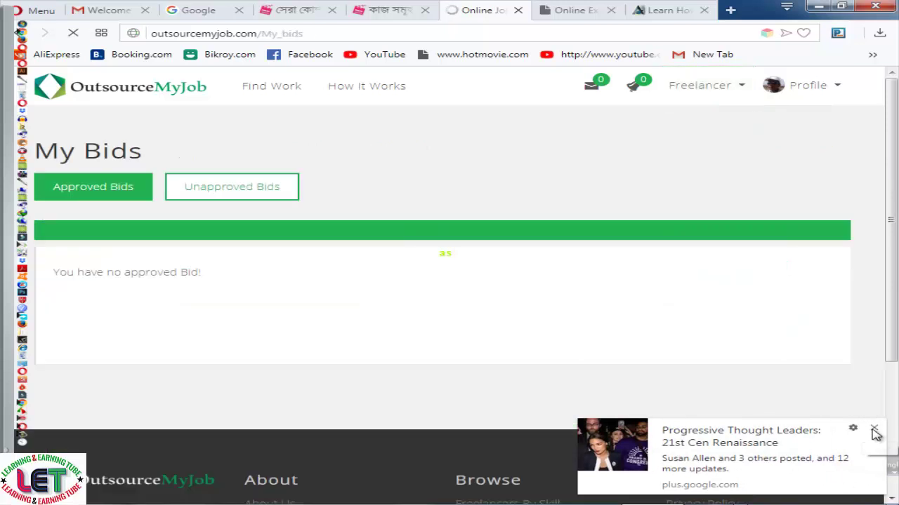
pyautogui.click(874, 430)
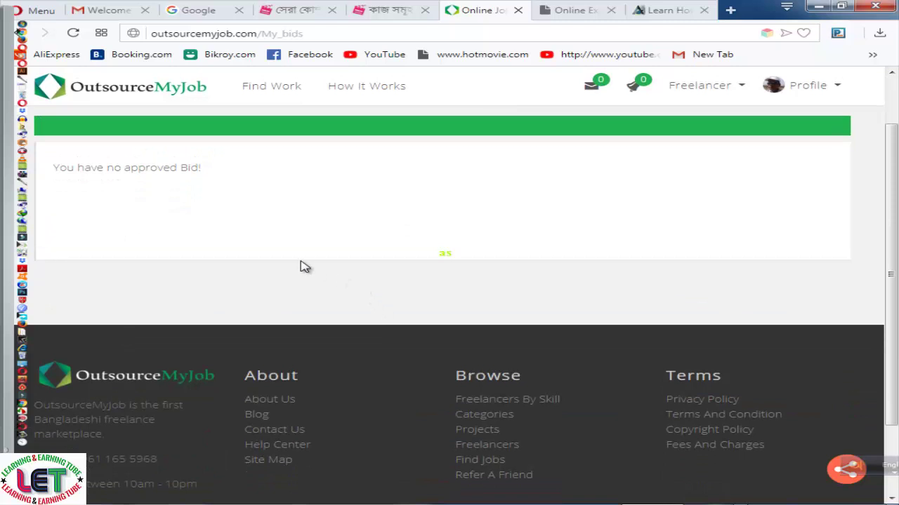
pyautogui.scroll(2, 391, 231)
pyautogui.scroll(-2, 333, 267)
pyautogui.scroll(2, 334, 267)
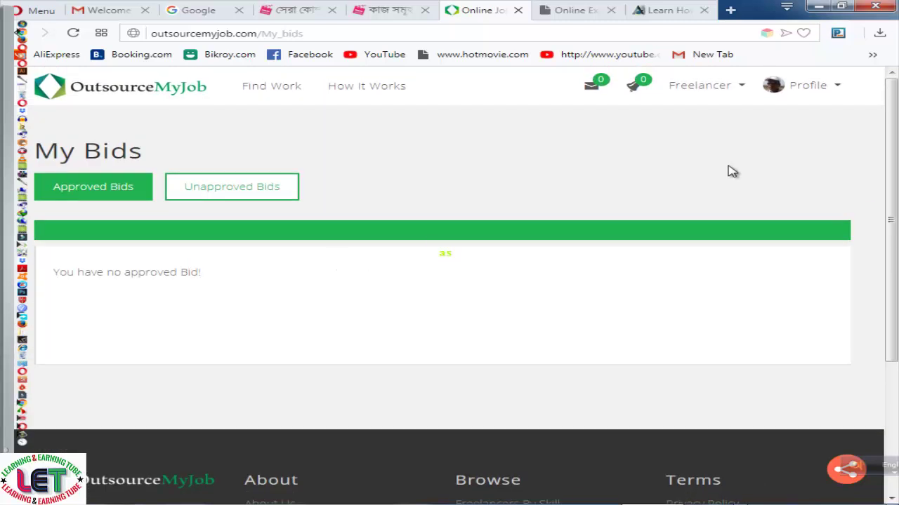
# Open the My Work page, showing 0 active, delivered, completed, cancelled and total orders
pyautogui.click(743, 92)
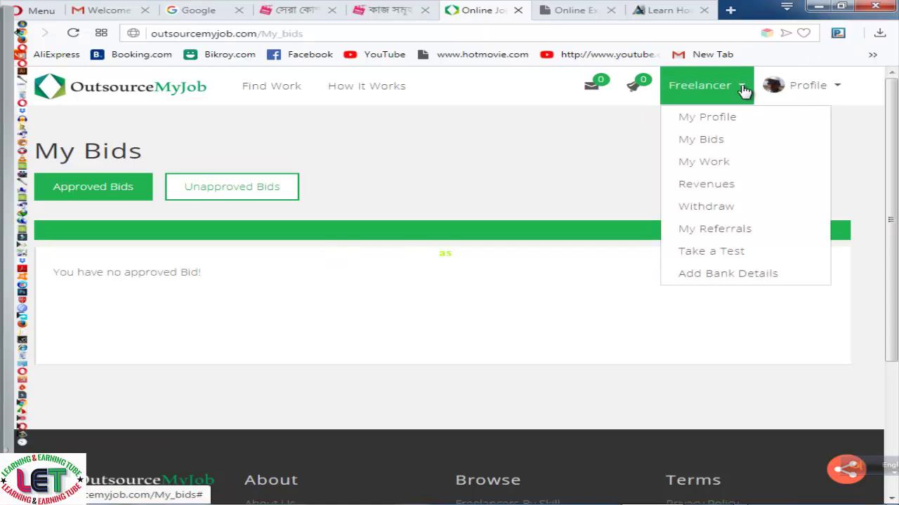
pyautogui.click(705, 163)
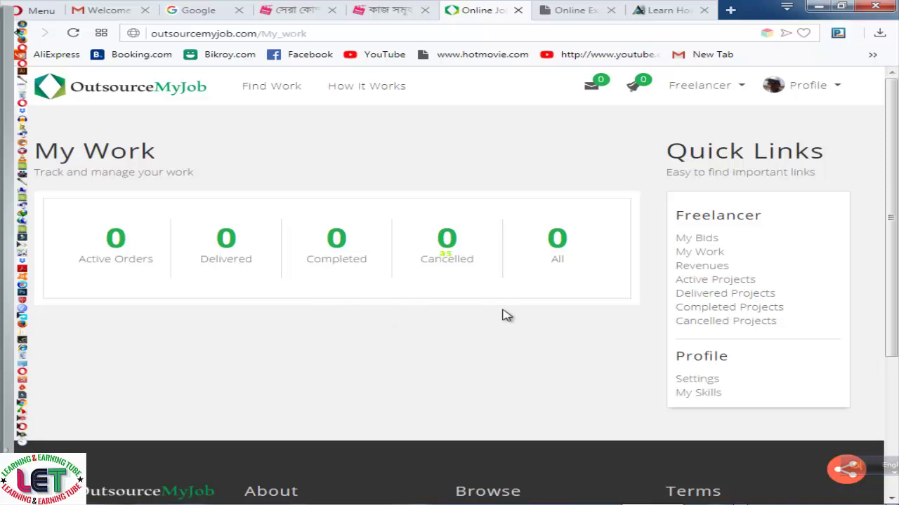
pyautogui.scroll(-2, 506, 315)
pyautogui.scroll(2, 507, 316)
pyautogui.click(388, 11)
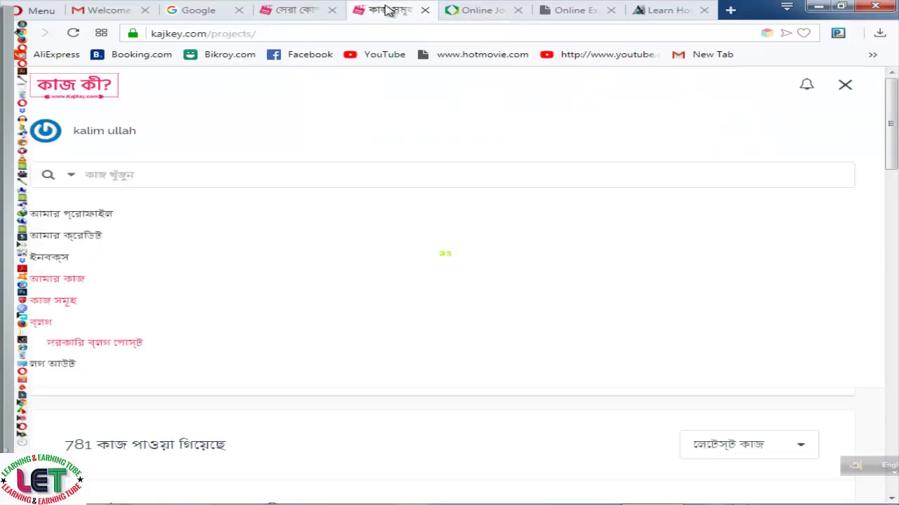
pyautogui.click(475, 14)
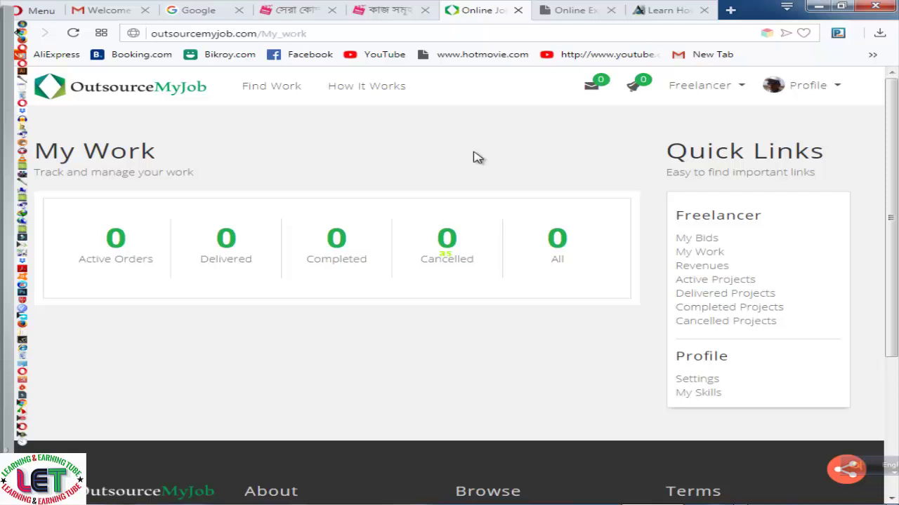
pyautogui.scroll(-3, 473, 157)
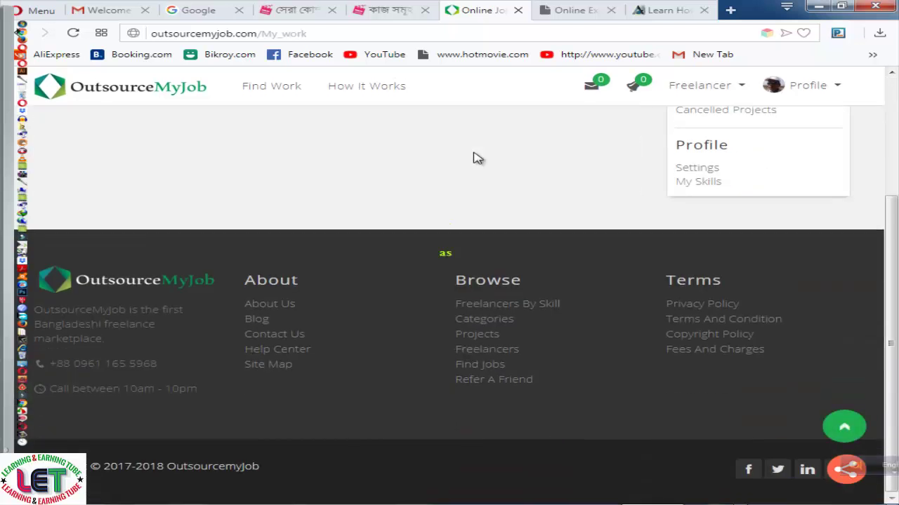
pyautogui.scroll(3, 474, 157)
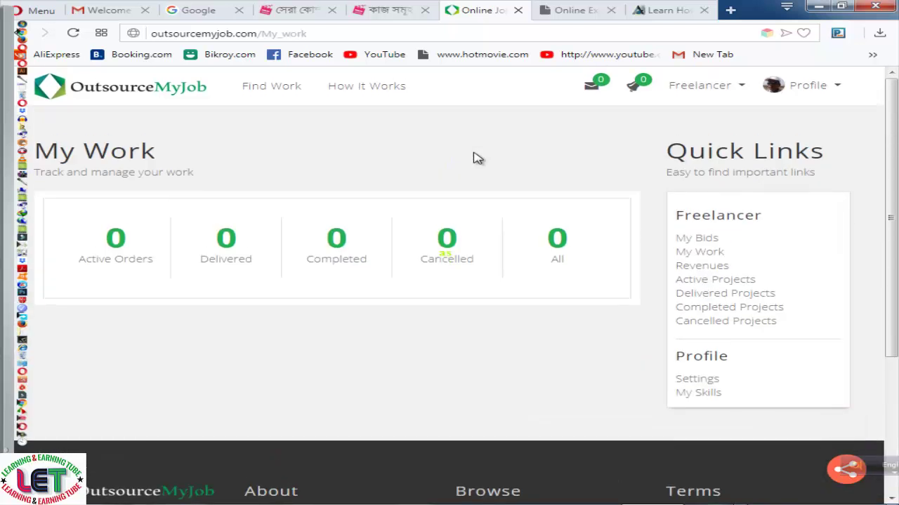